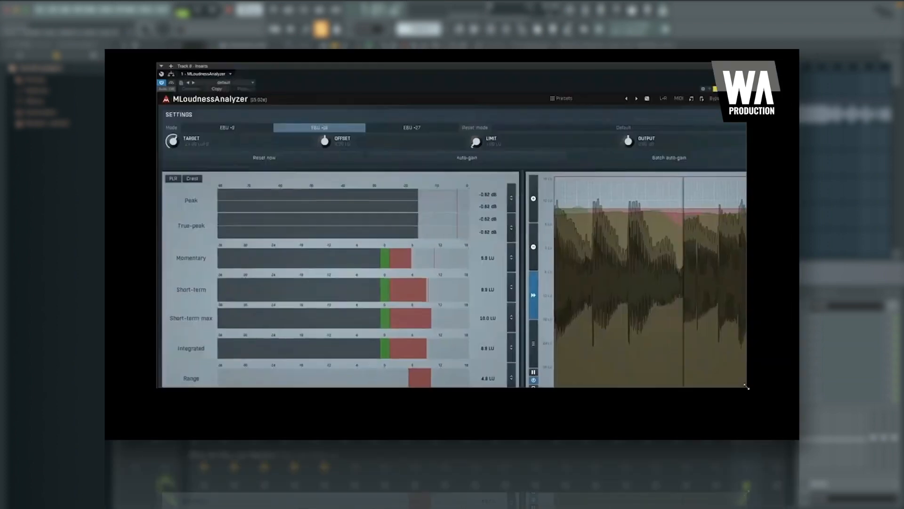
drag(752, 384, 780, 417)
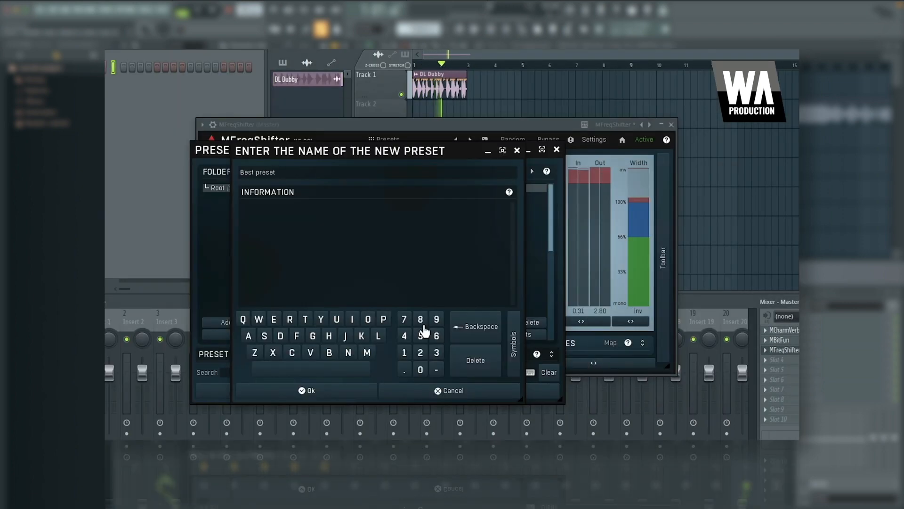
text(!)
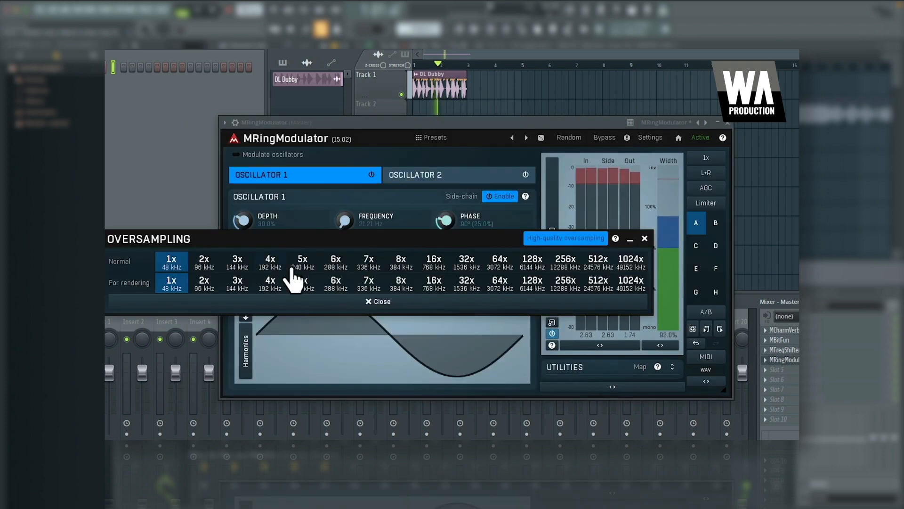
click(400, 263)
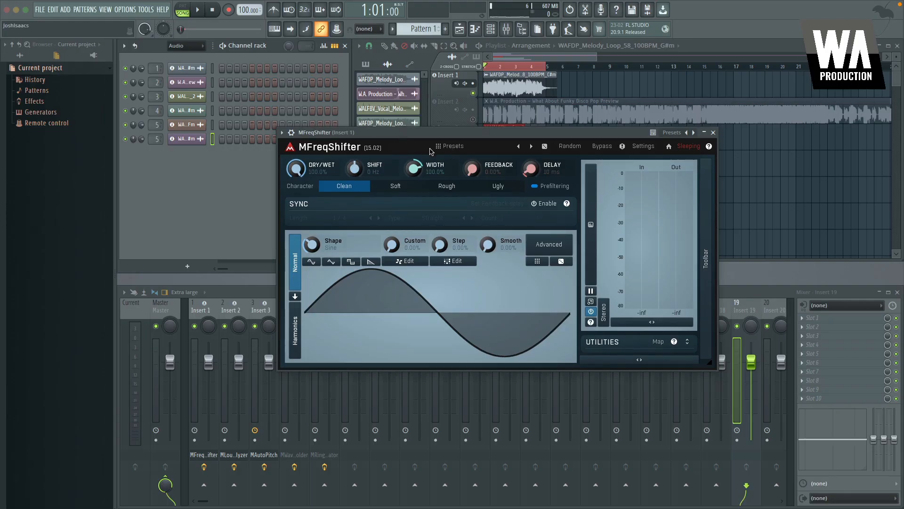
Play the melody loop on Insert 1 to hear the original sound, and stop playback.
drag(452, 135, 460, 138)
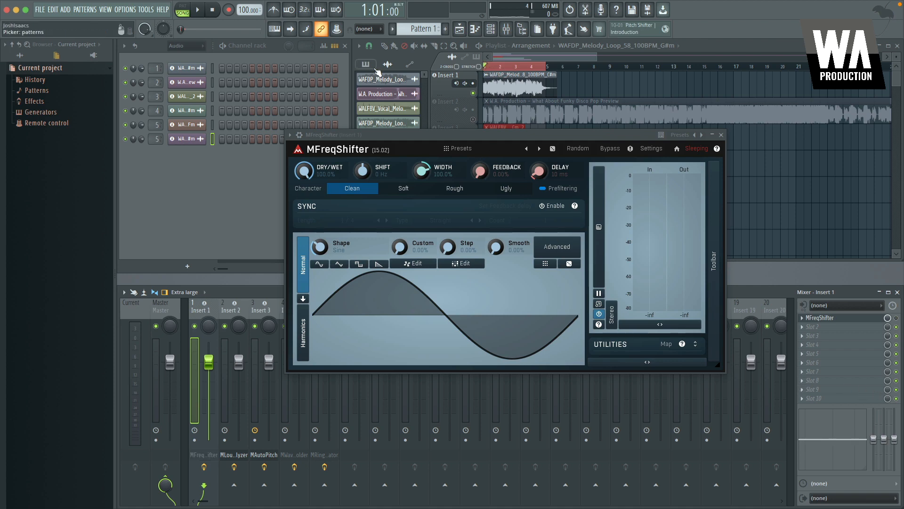
key(space)
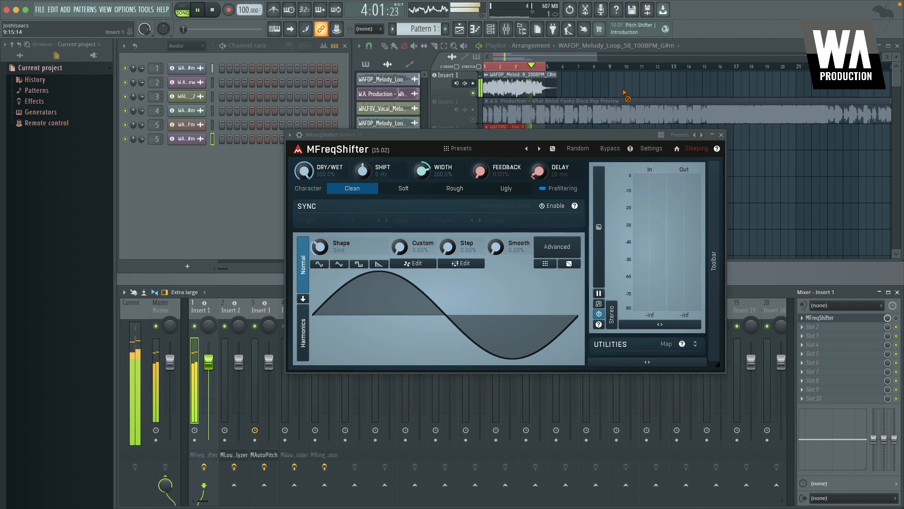
key(space)
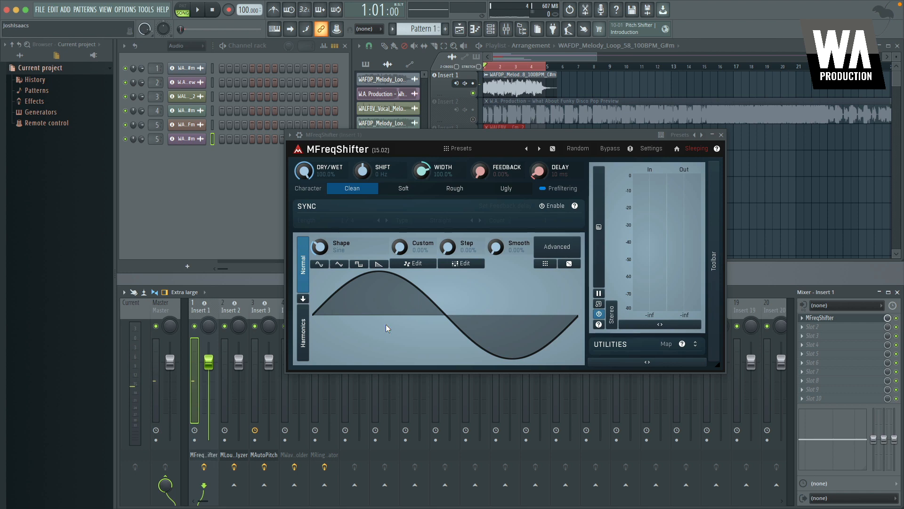
Reshape the MFreqShifter oscillator wave by raising its Shape, Custom, Step and Smooth settings.
drag(323, 250, 324, 219)
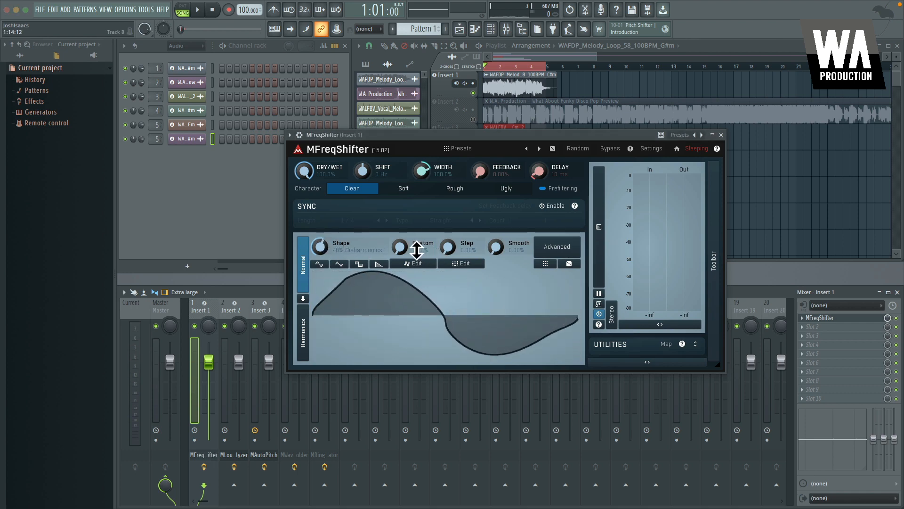
drag(414, 248, 446, 224)
drag(496, 246, 480, 179)
Open the MFreqShifter presets, load Stereo expansion, and play the loop with the plugin moved clear of the preset browser.
click(471, 149)
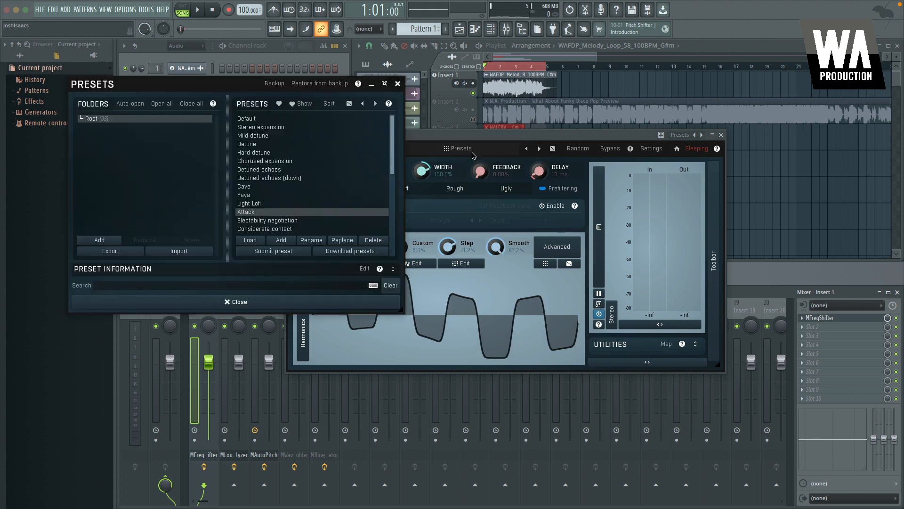
click(256, 117)
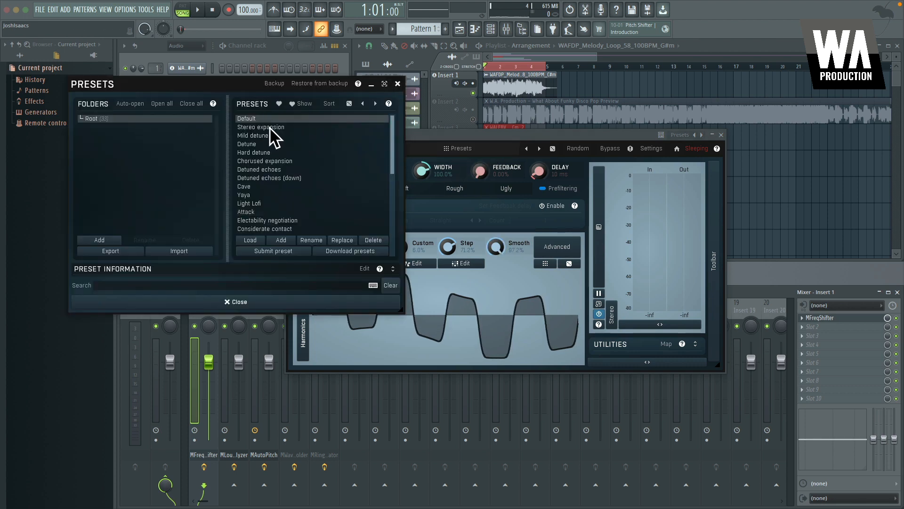
click(262, 126)
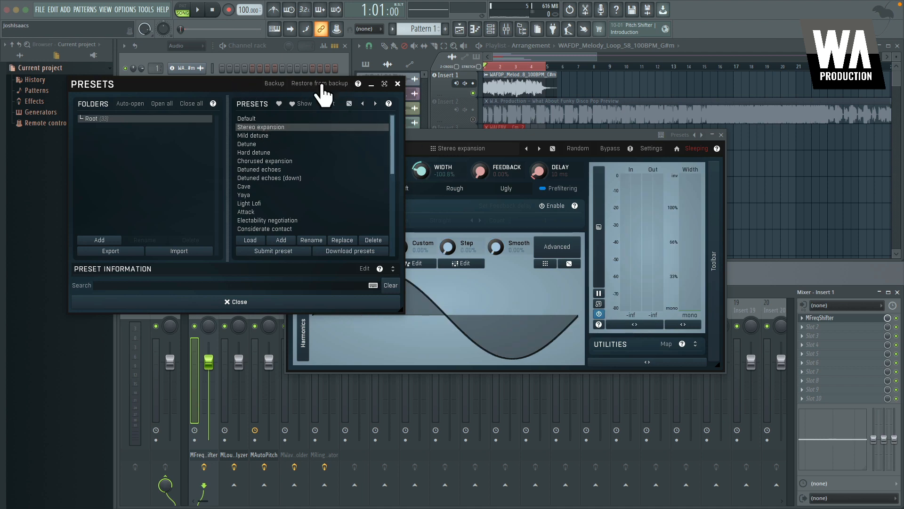
click(484, 66)
key(space)
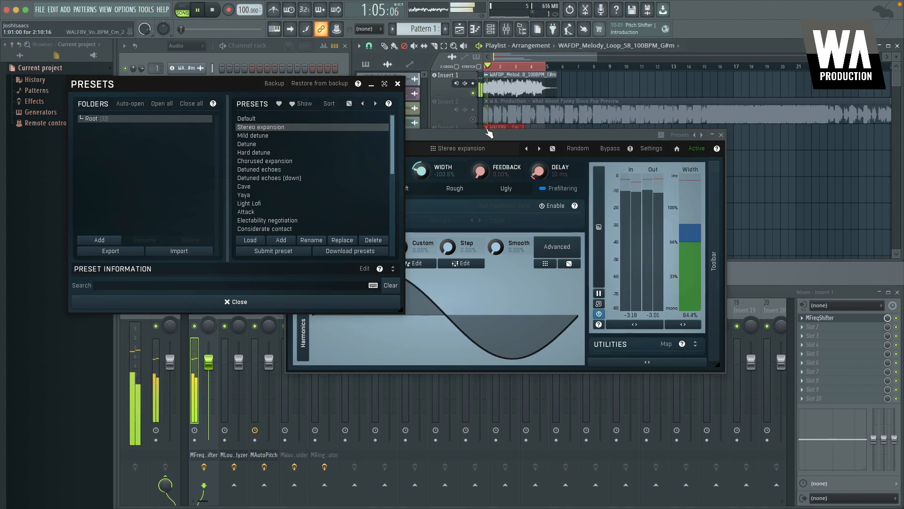
click(487, 127)
key(Escape)
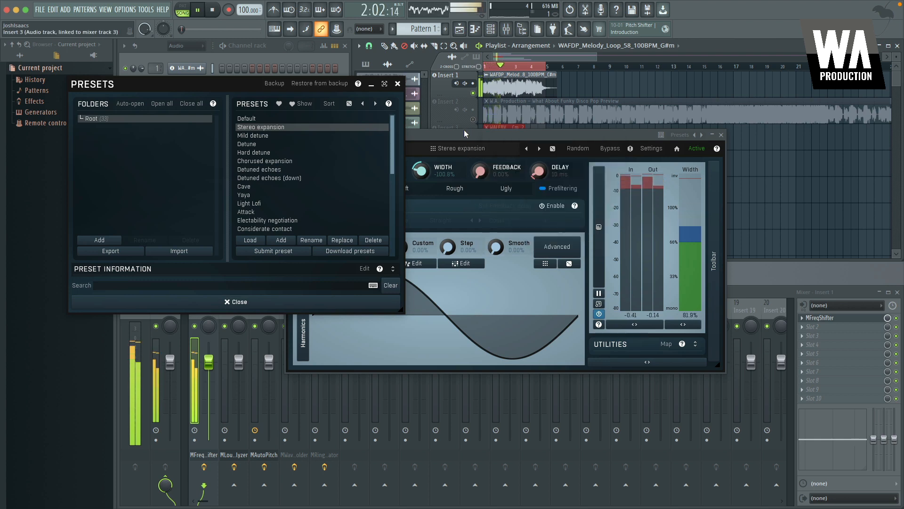
drag(462, 137, 578, 170)
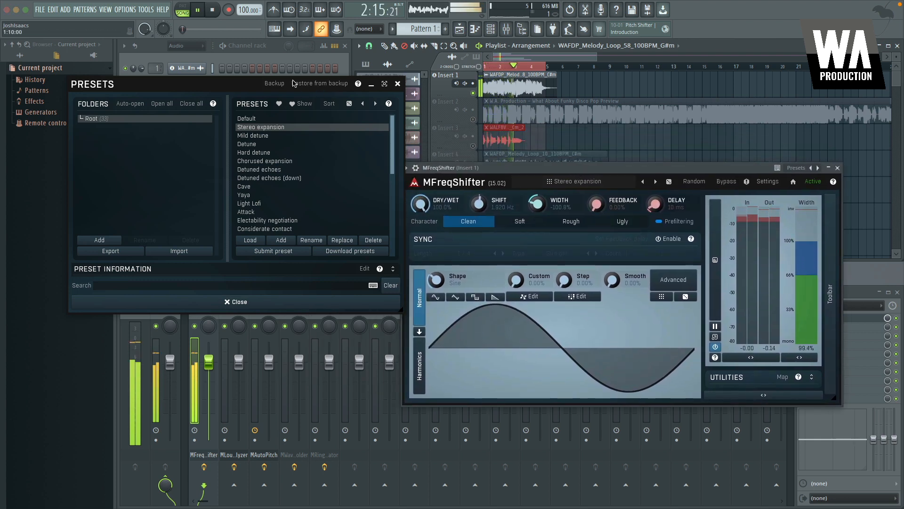
Audition the Mild detune and Detune presets on the melody loop.
click(254, 136)
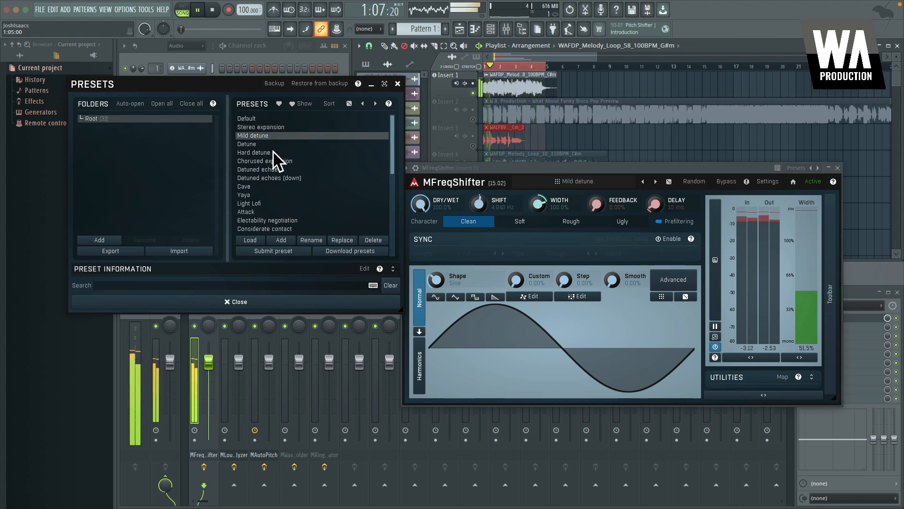
drag(496, 165, 498, 159)
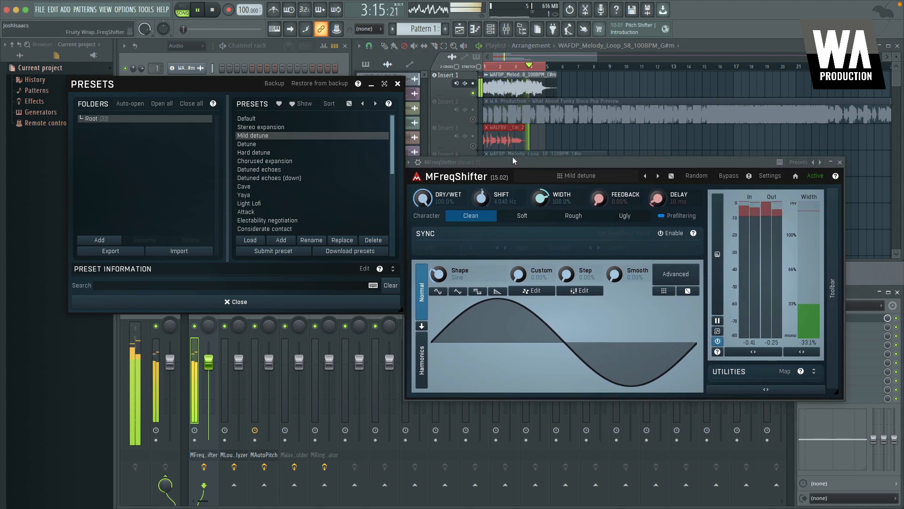
key(space)
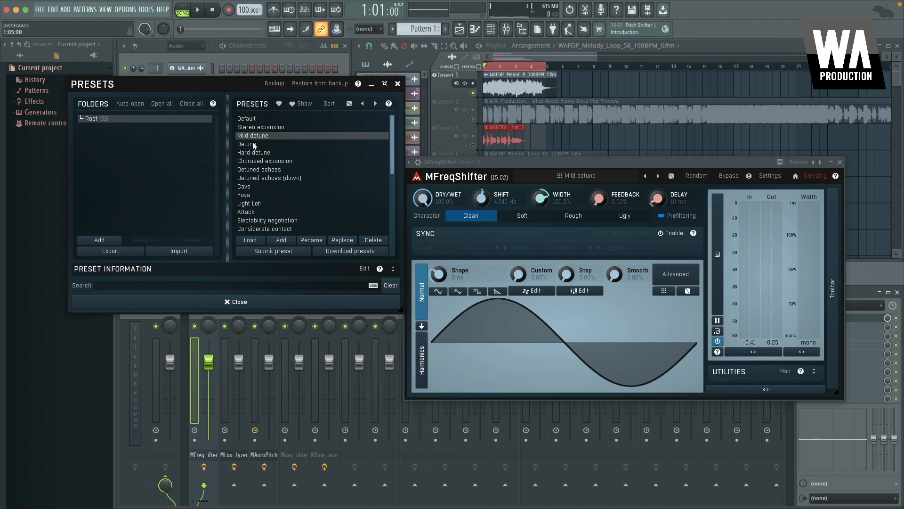
click(253, 145)
key(space)
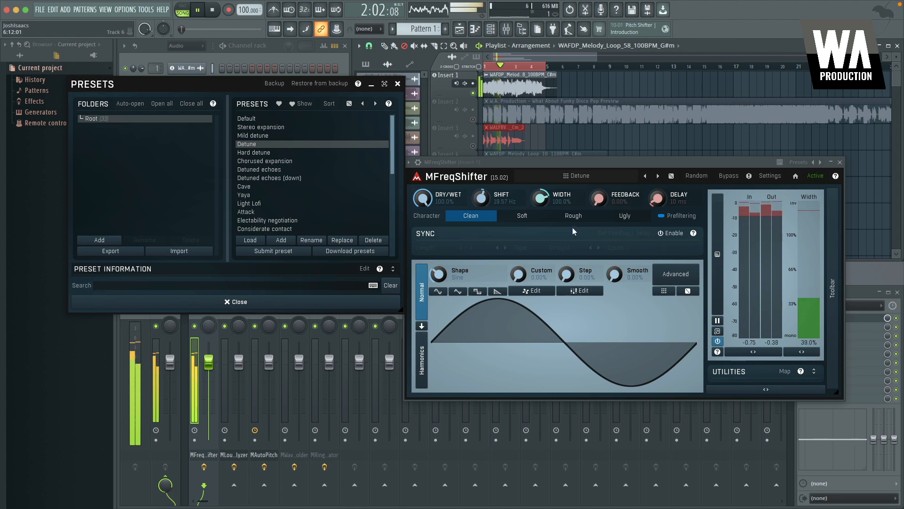
Change the oscillator's Shape to 70% Harmonics and raise Custom to about 36%, Step to about 31% and Smooth to about 29%.
scroll(437, 278, up, 10)
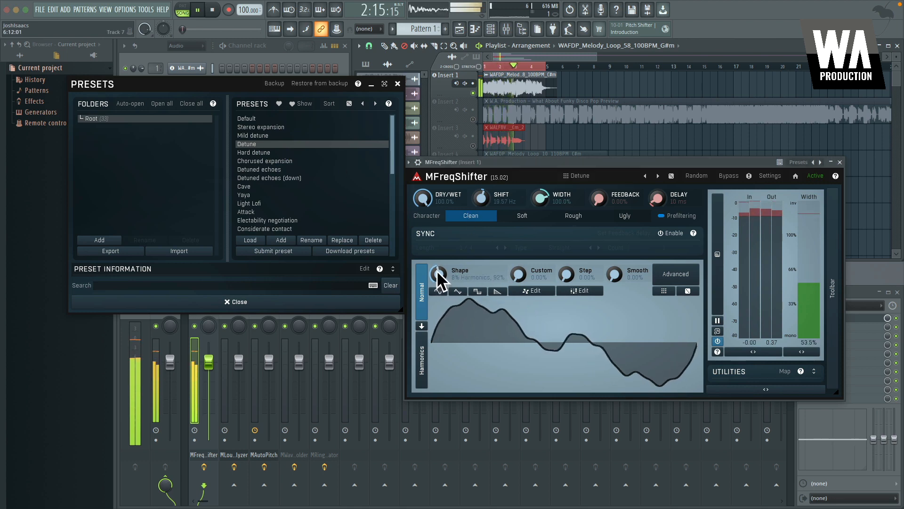
scroll(438, 278, up, 8)
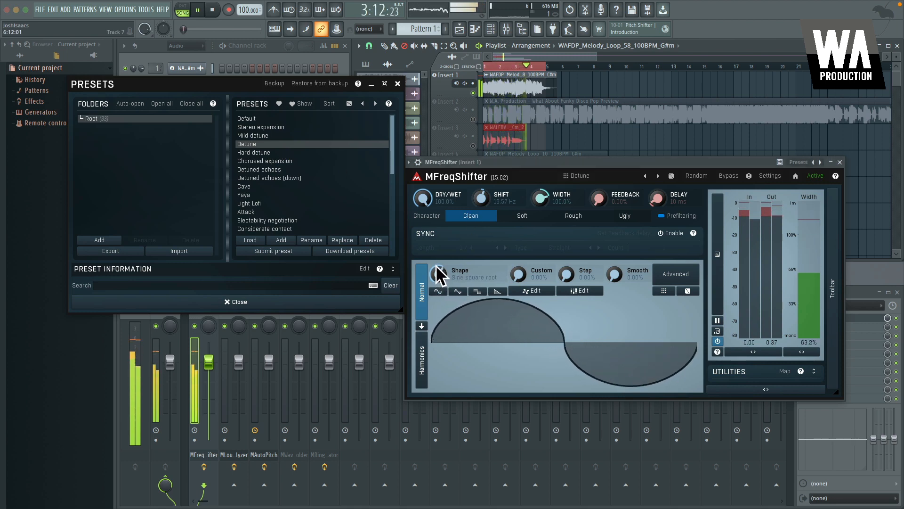
scroll(438, 278, up, 4)
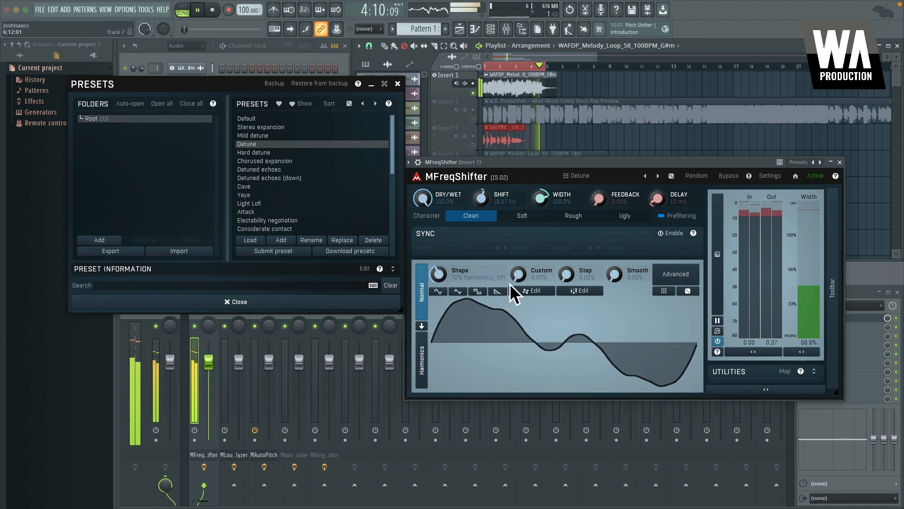
scroll(518, 277, up, 2)
drag(518, 277, 513, 235)
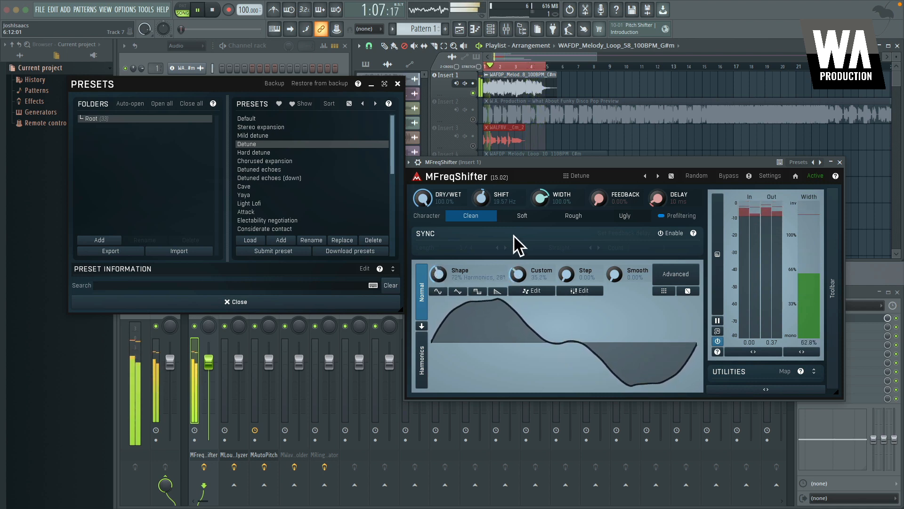
drag(567, 271, 606, 237)
mouse_move(561, 277)
mouse_down()
mouse_move(570, 254)
mouse_move(570, 262)
mouse_up()
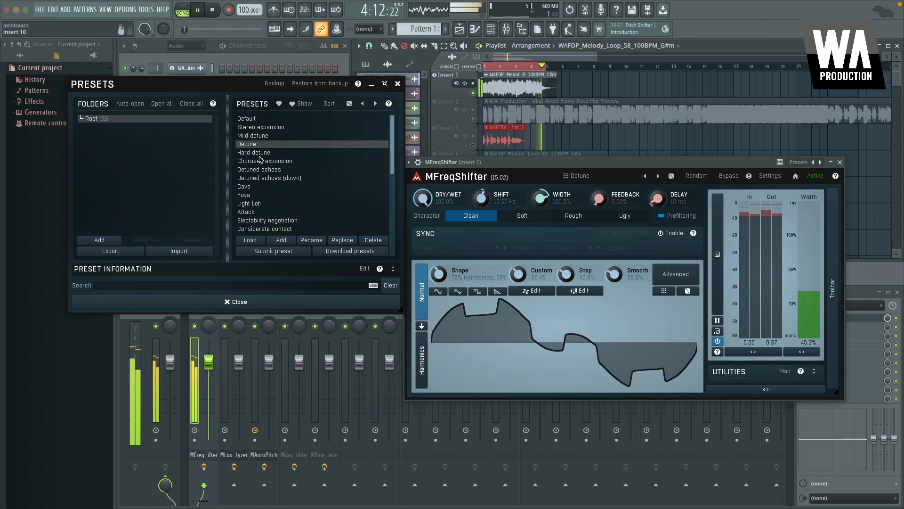
Audition the Hard detune, Chorused expansion, Detuned echoes and Detuned echoes (down) presets, raising Custom to 12.8% on Detuned echoes.
click(260, 153)
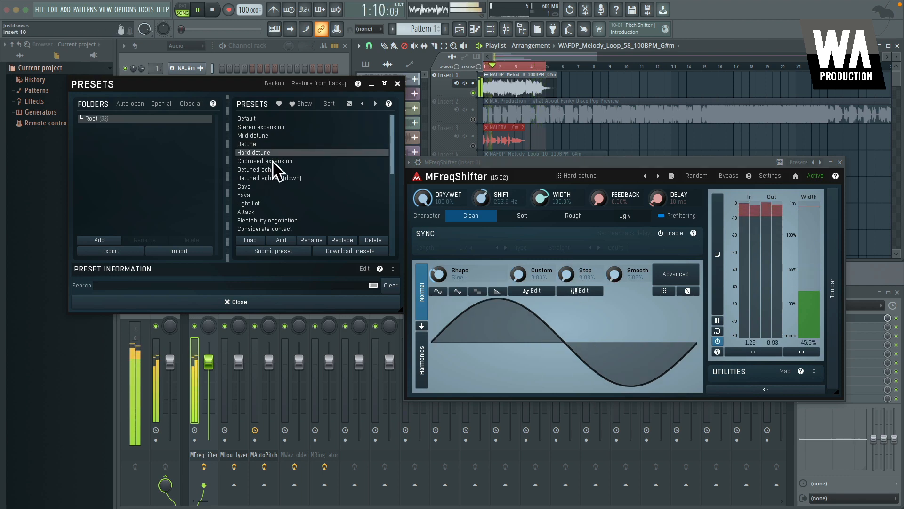
click(272, 162)
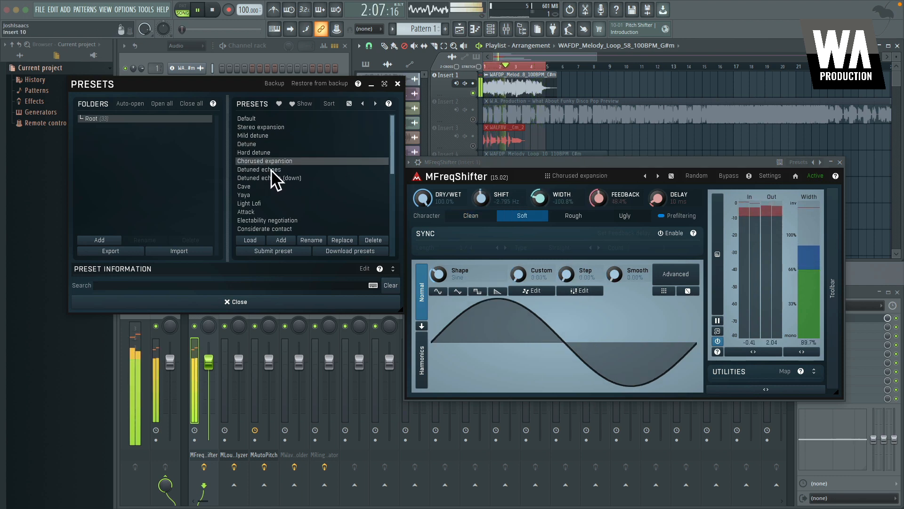
click(271, 170)
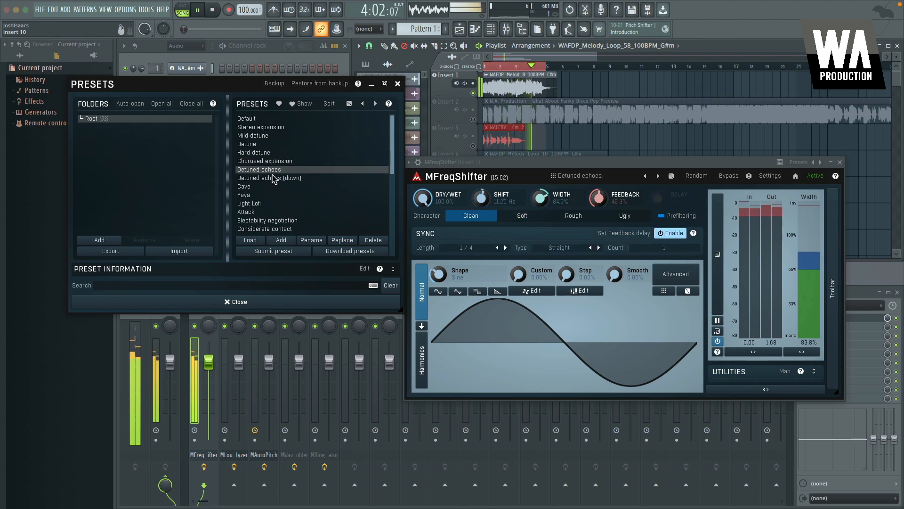
drag(518, 277, 519, 267)
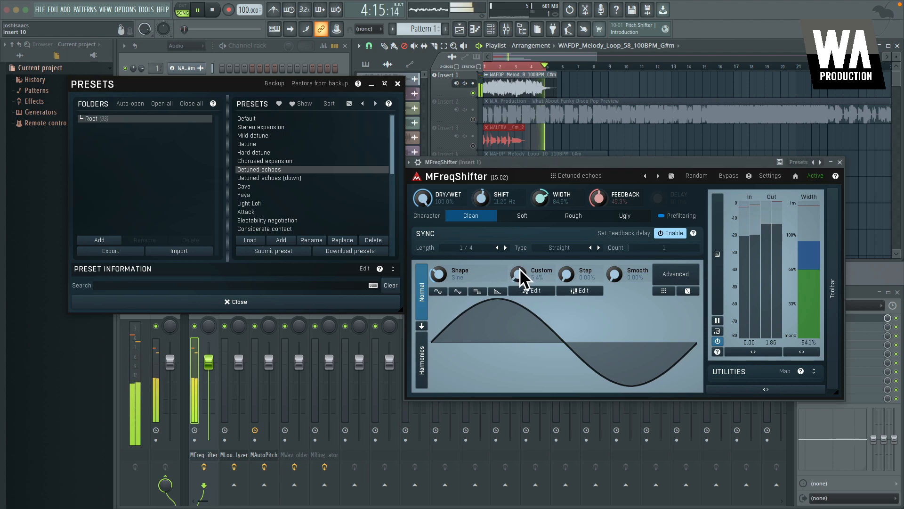
key(space)
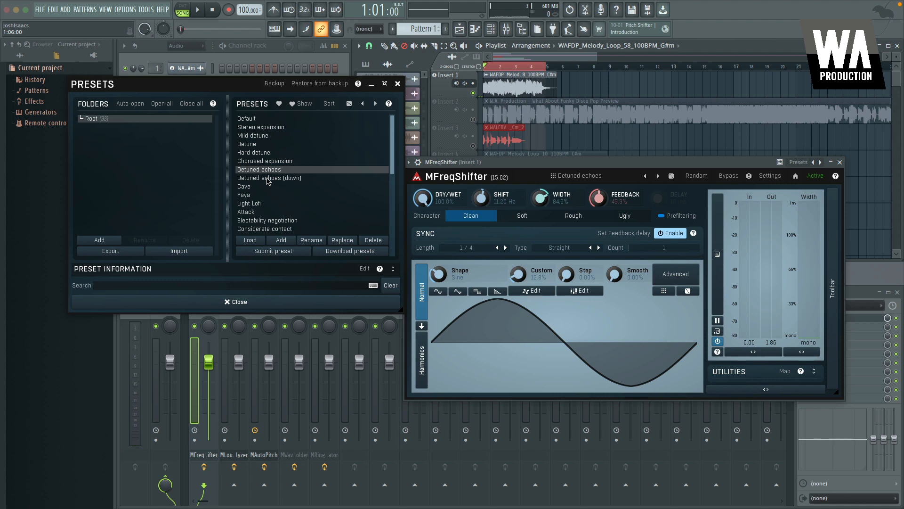
click(266, 182)
key(space)
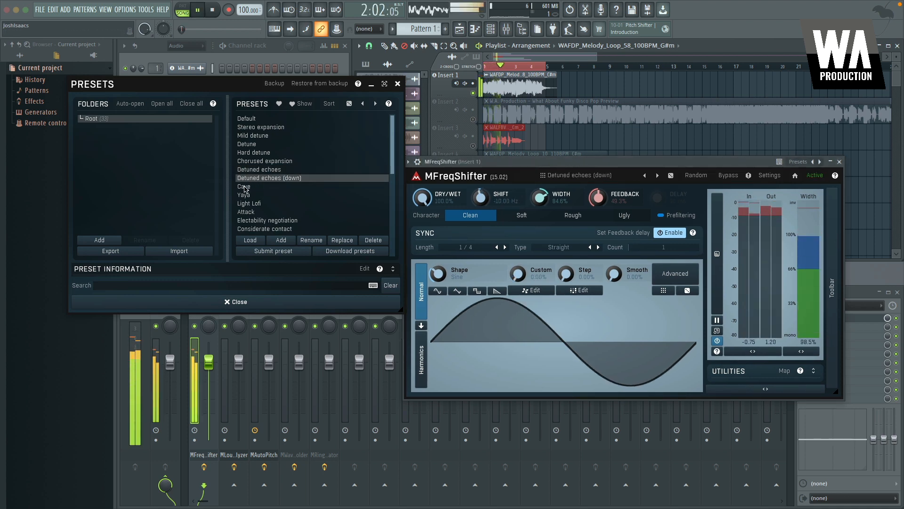
Load the Cave preset, set its Shift to about -0.98 Hz while listening, and stop playback.
click(244, 188)
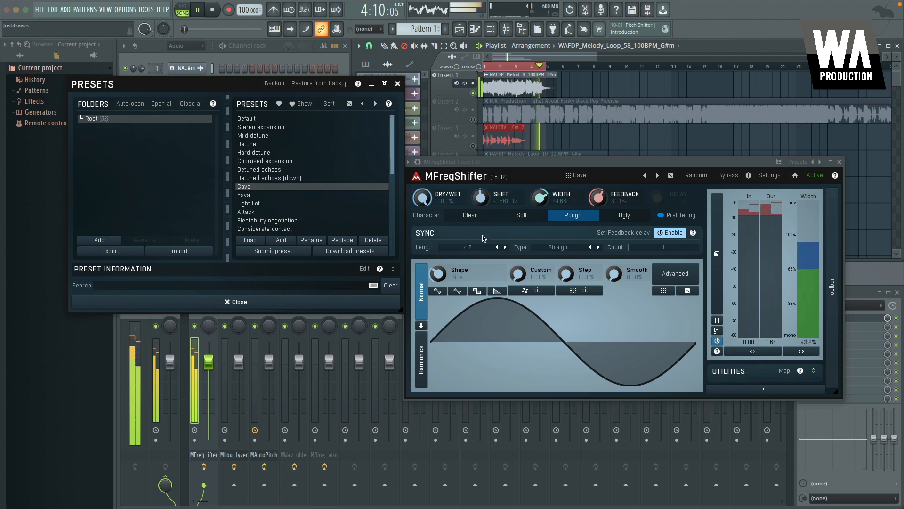
click(535, 162)
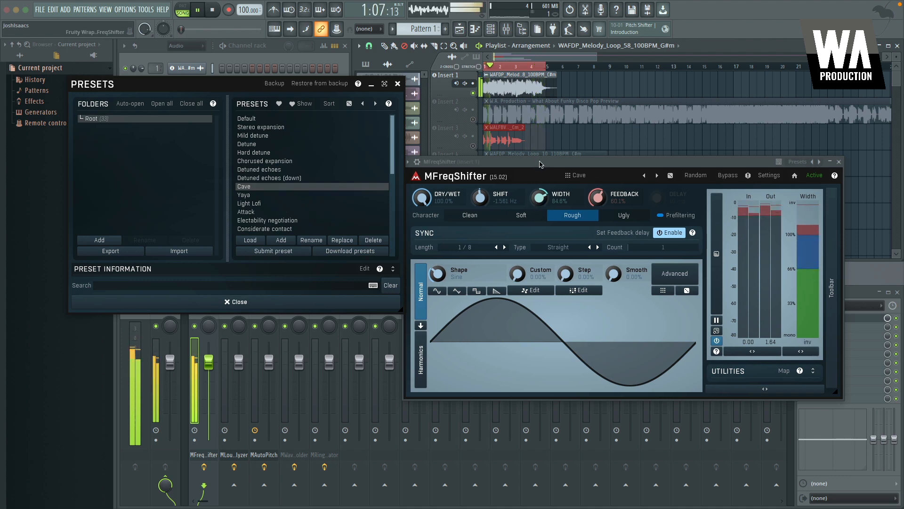
mouse_move(491, 195)
mouse_down()
mouse_move(488, 172)
mouse_move(484, 225)
mouse_move(479, 189)
mouse_up()
key(space)
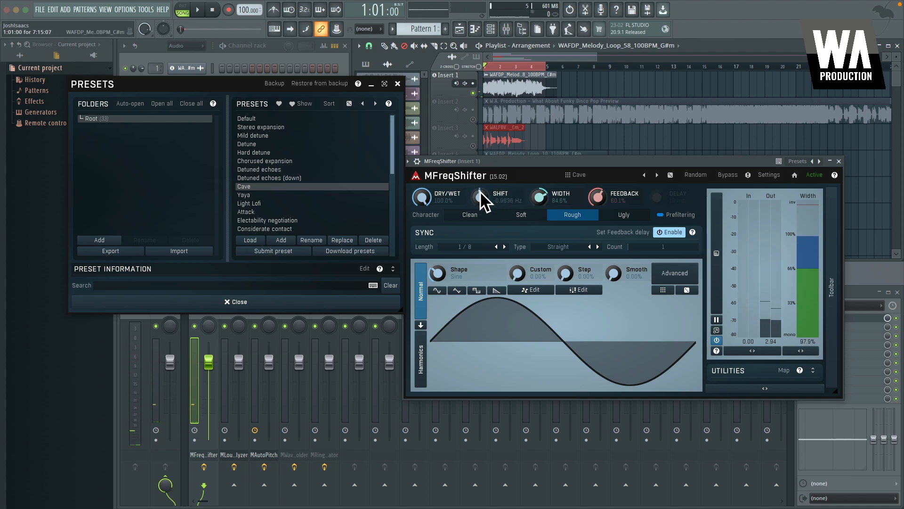
Review the plugin's style, advanced, global system and smart interpolation settings, and close them unchanged.
click(771, 175)
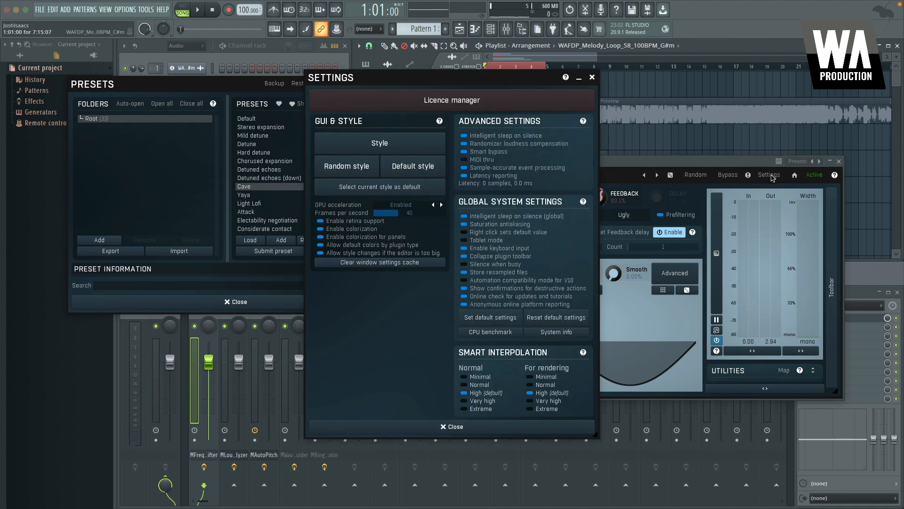
click(592, 77)
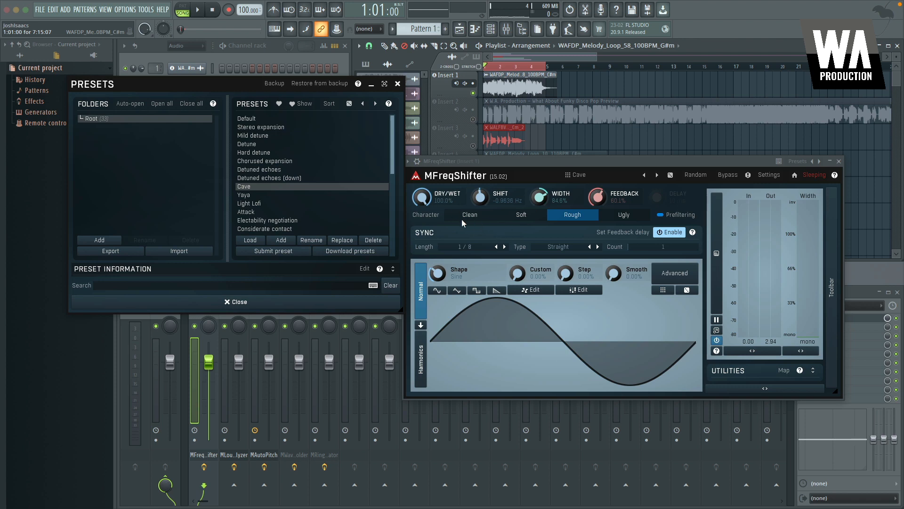
Close the preset browser, put away the MFreqShifter window, and unmute the Insert 2 track in the playlist.
click(398, 83)
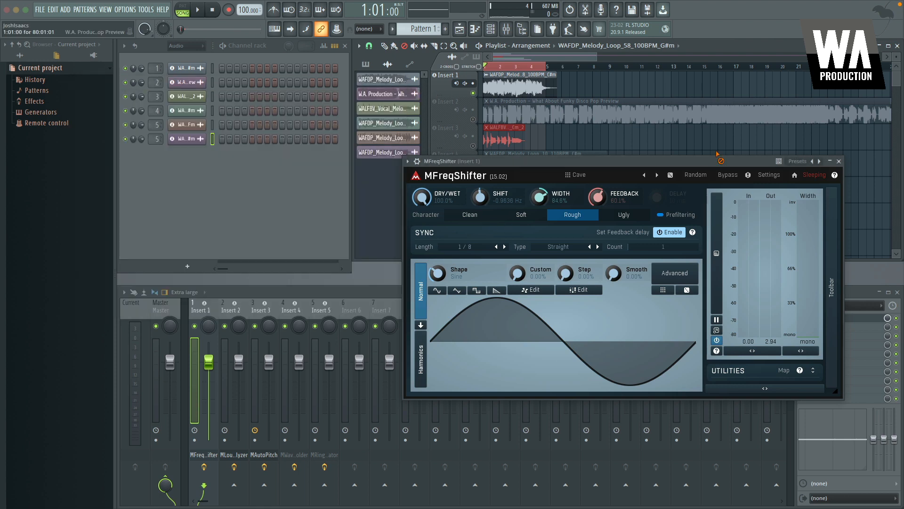
click(830, 162)
click(474, 119)
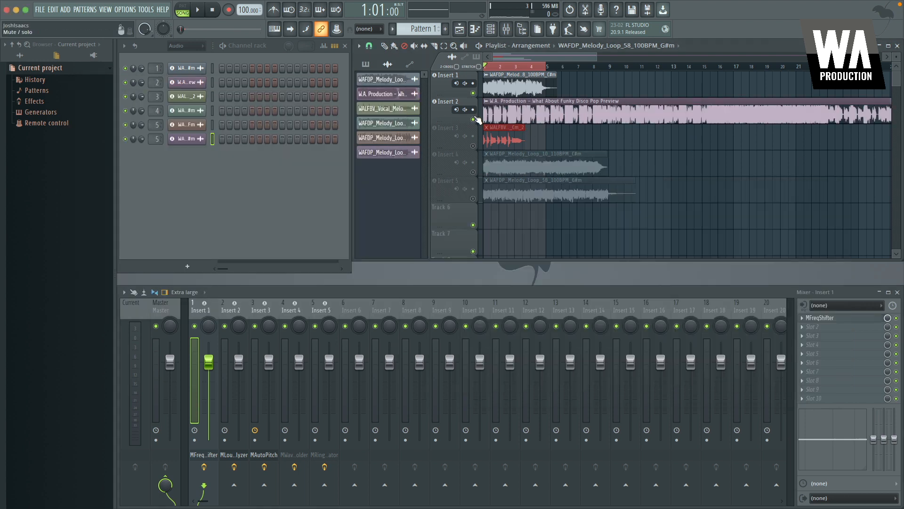
Mute the Insert 1 track, open MLoudnessAnalyzer on mixer Insert 2, and move its window below the playlist clip.
click(473, 94)
click(221, 306)
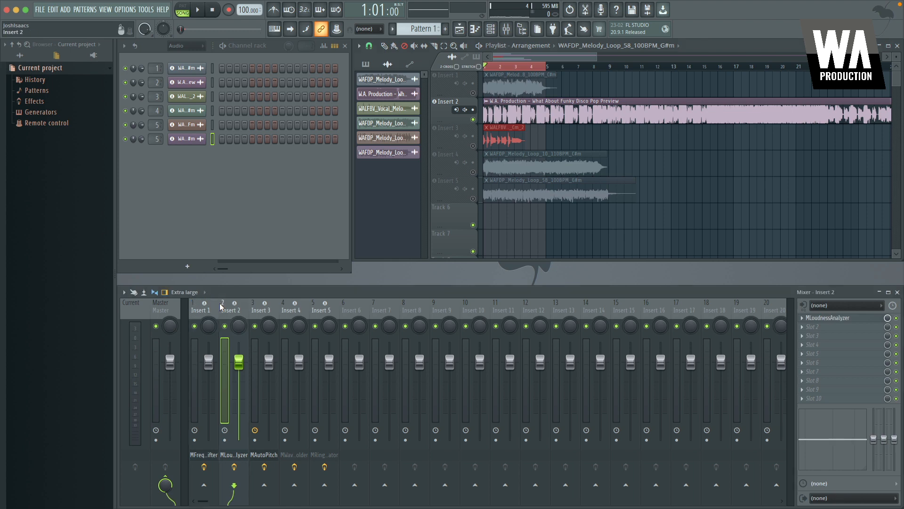
click(827, 318)
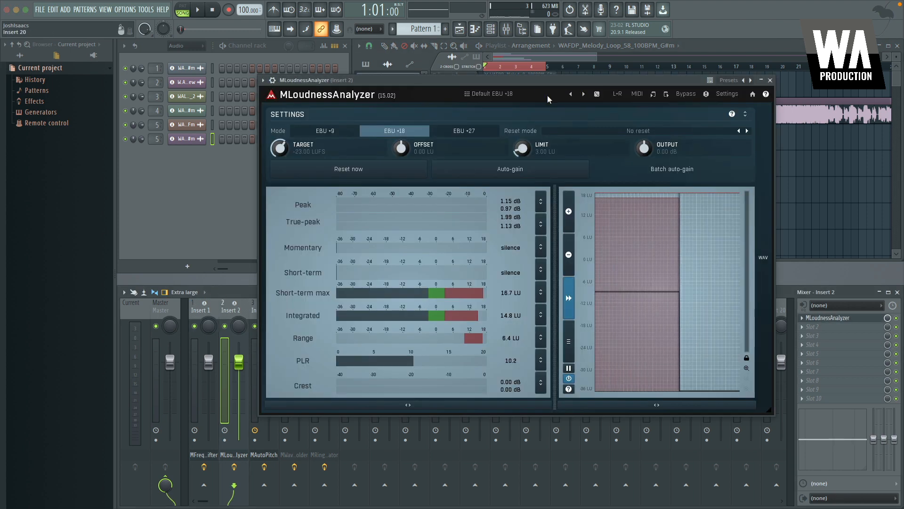
drag(547, 95, 516, 120)
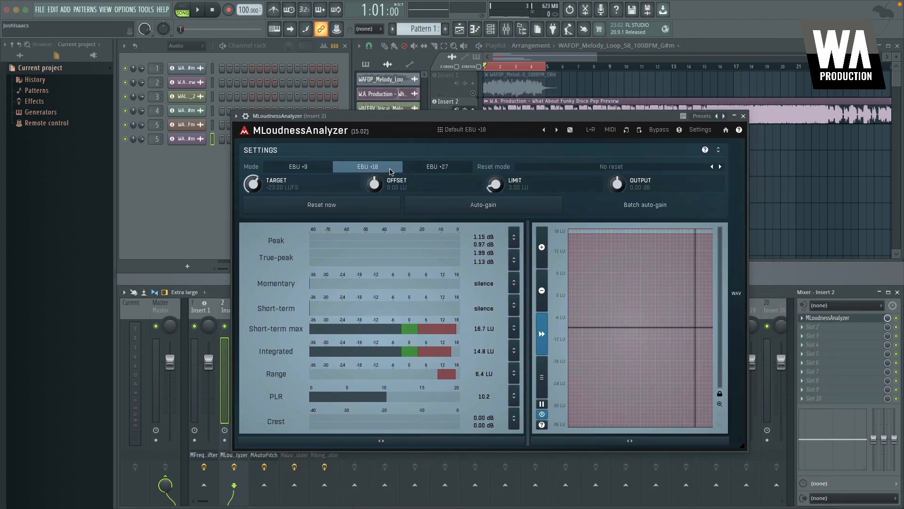
drag(455, 116, 490, 152)
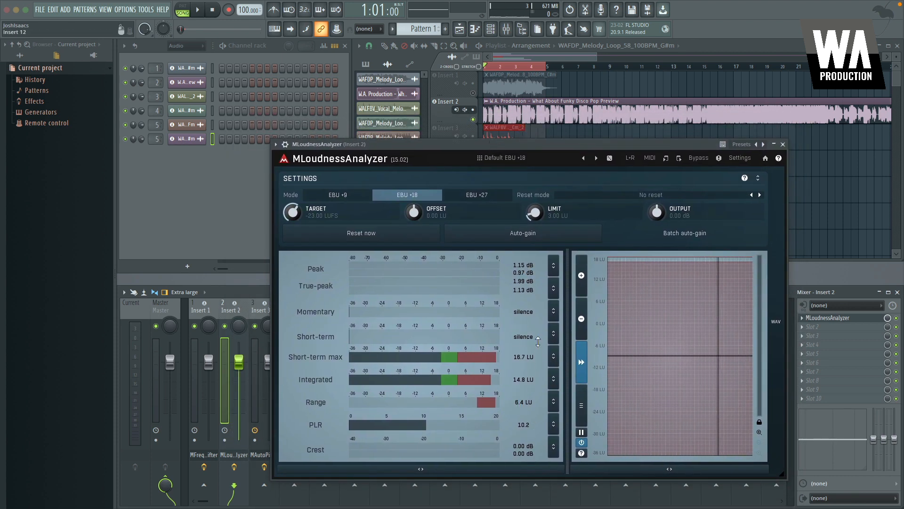
Open the MLoudnessAnalyzer preset browser and arrange it side by side with the plugin window.
click(479, 159)
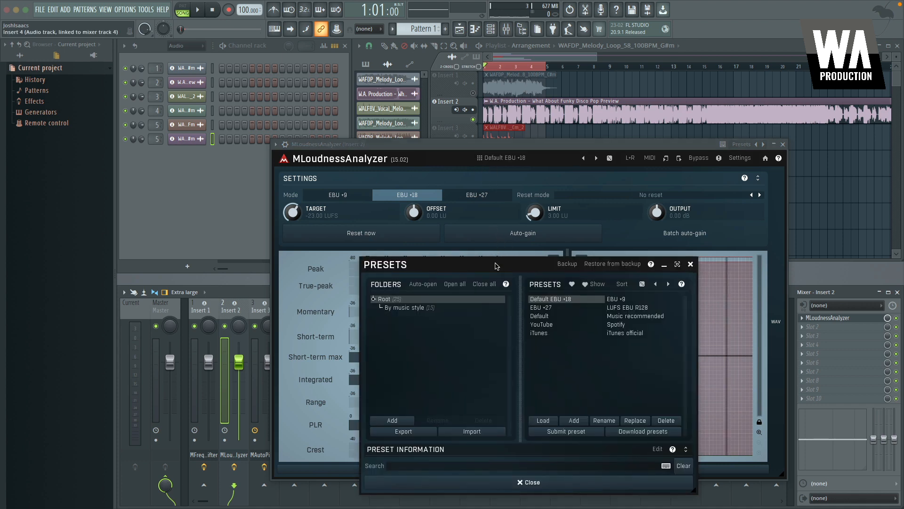
drag(497, 256, 294, 50)
drag(536, 149, 645, 155)
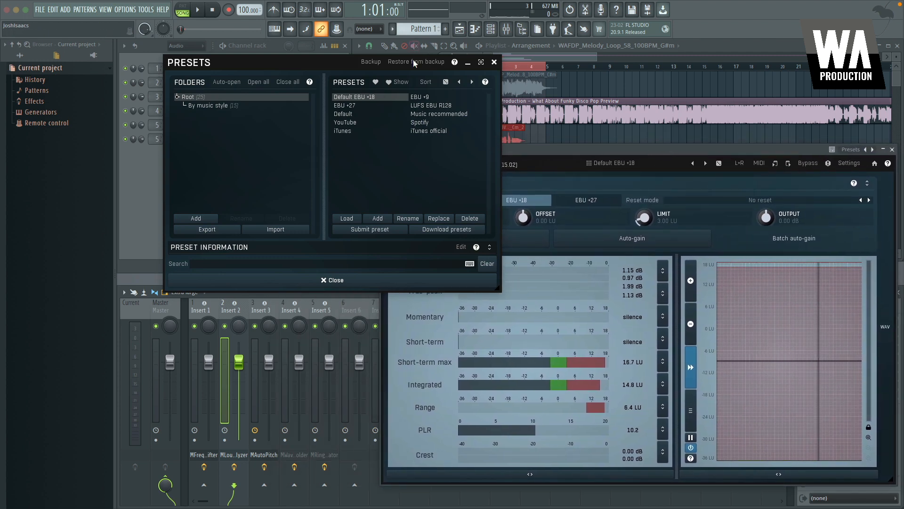
drag(345, 66, 233, 62)
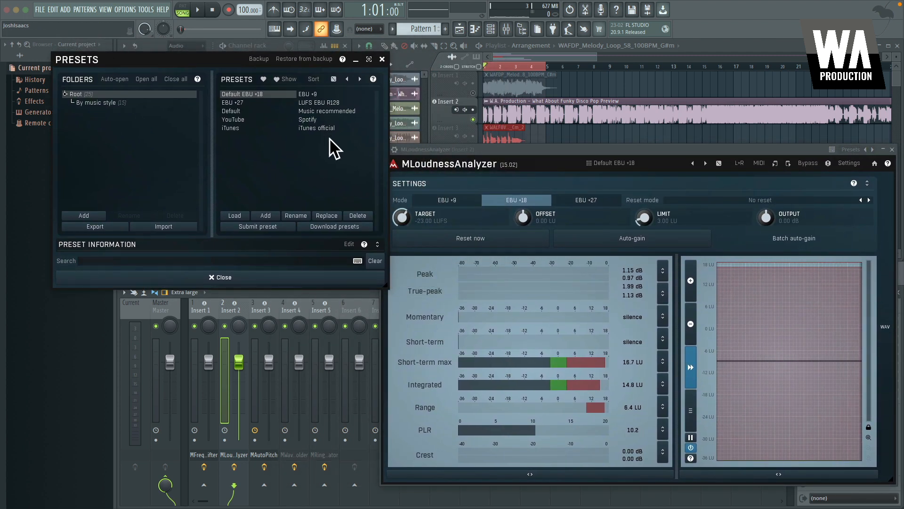
Load the Spotify loudness preset, play the track from the start to watch the meters, and stop playback.
click(309, 119)
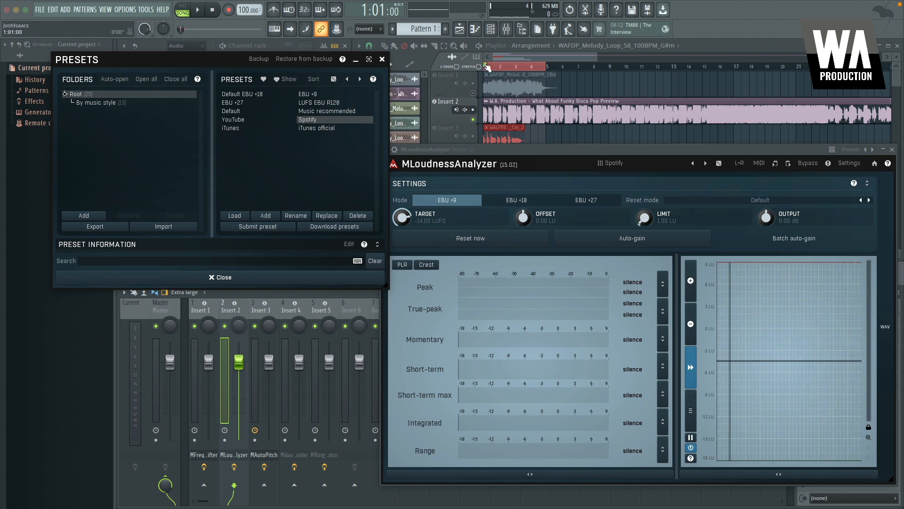
click(486, 66)
key(space)
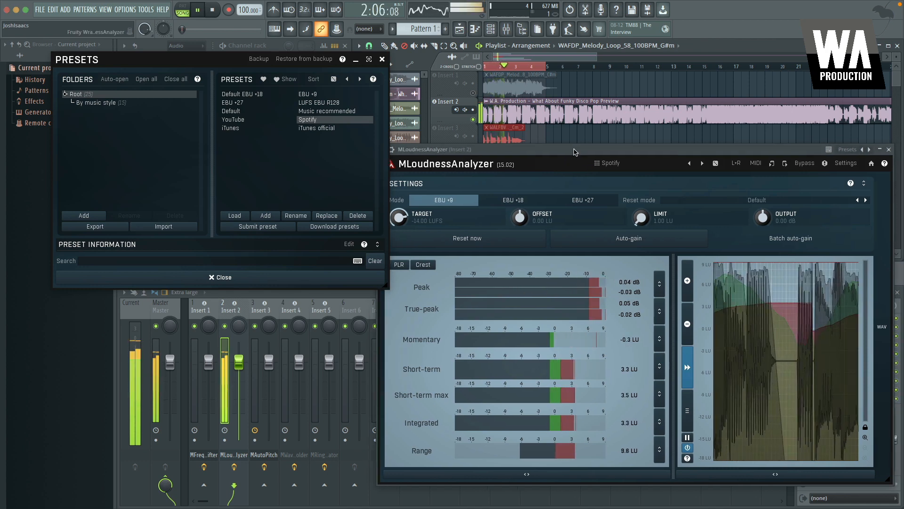
drag(581, 149, 574, 144)
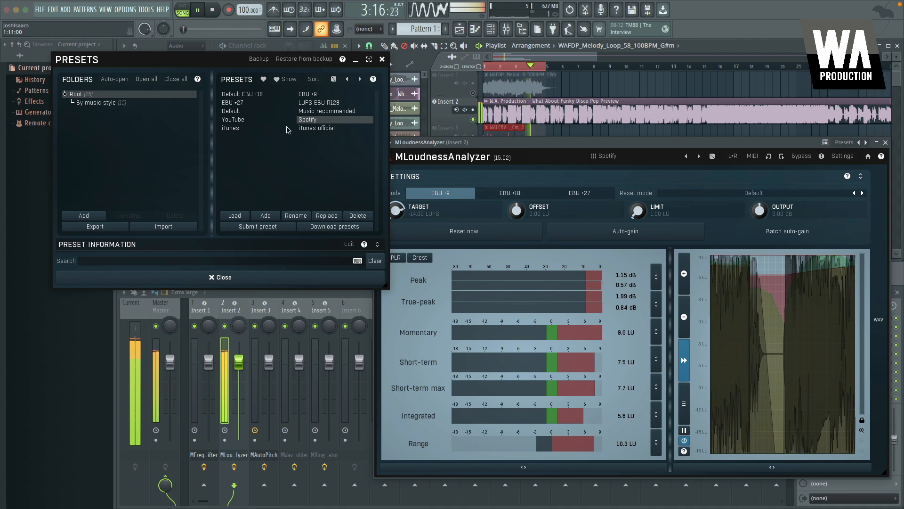
key(space)
Compare the track's loudness against the YouTube and iTunes official presets during playback, and stop it.
click(237, 120)
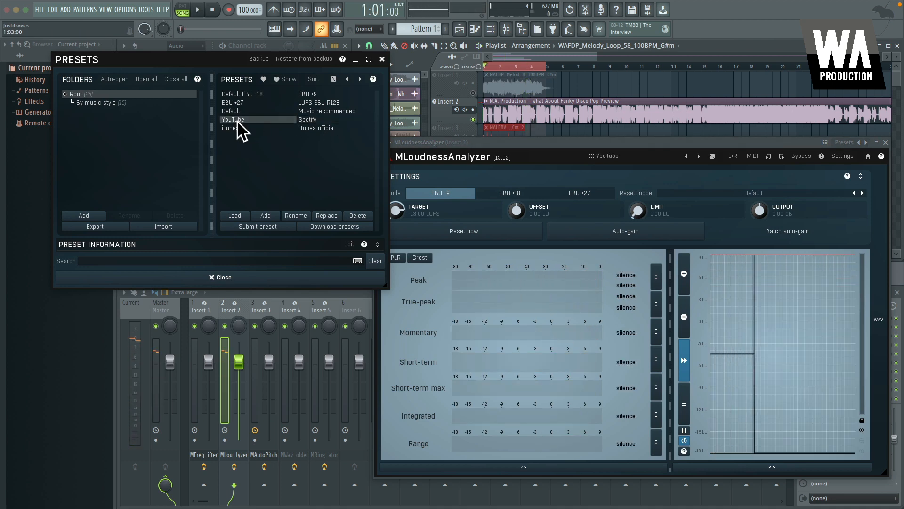
drag(445, 143, 444, 143)
key(space)
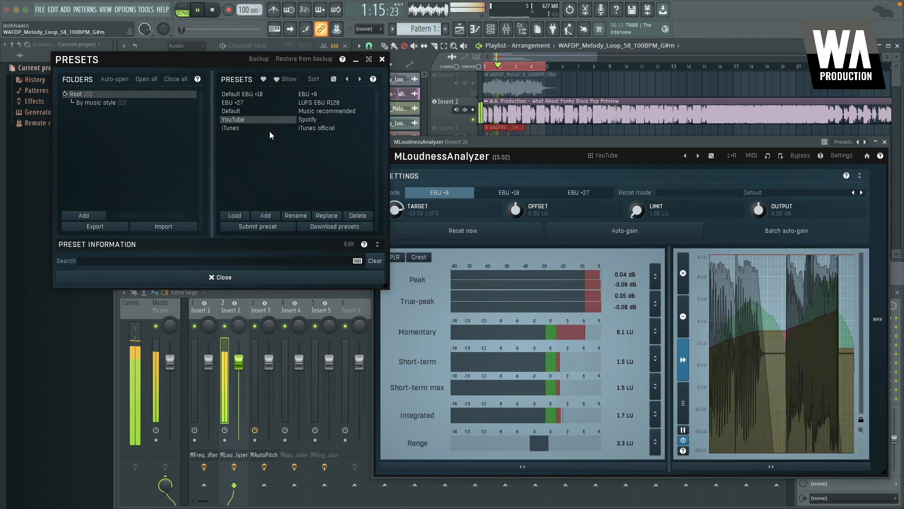
click(309, 127)
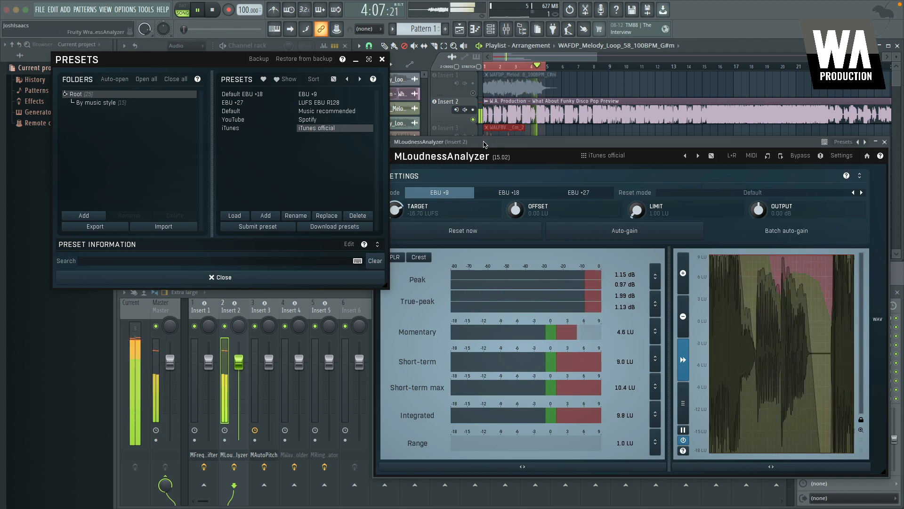
key(space)
Audition the Jazz - Modern and Dubstep presets from the By music style folder while the track plays.
click(74, 105)
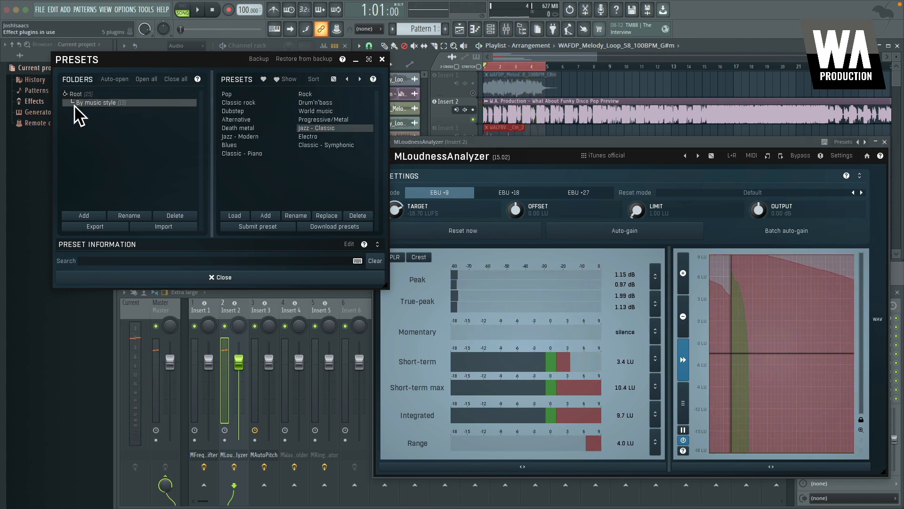
click(250, 137)
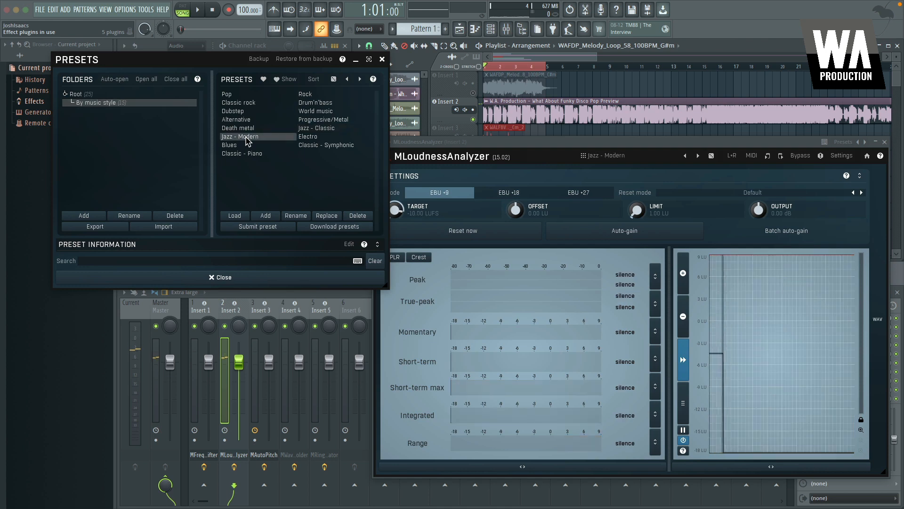
key(space)
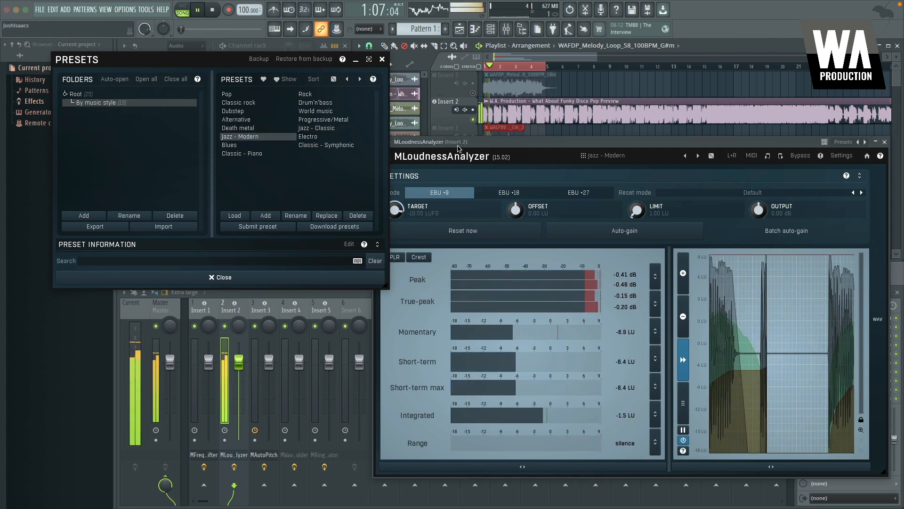
click(236, 111)
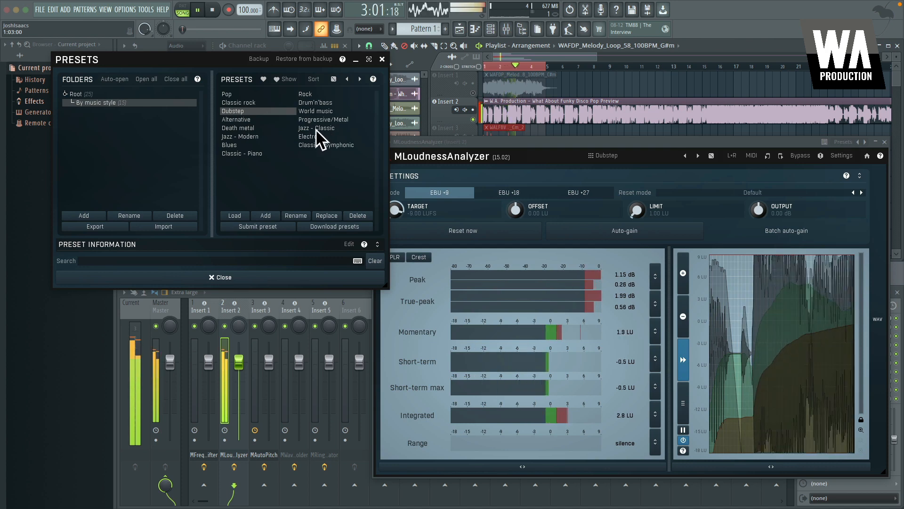
click(313, 143)
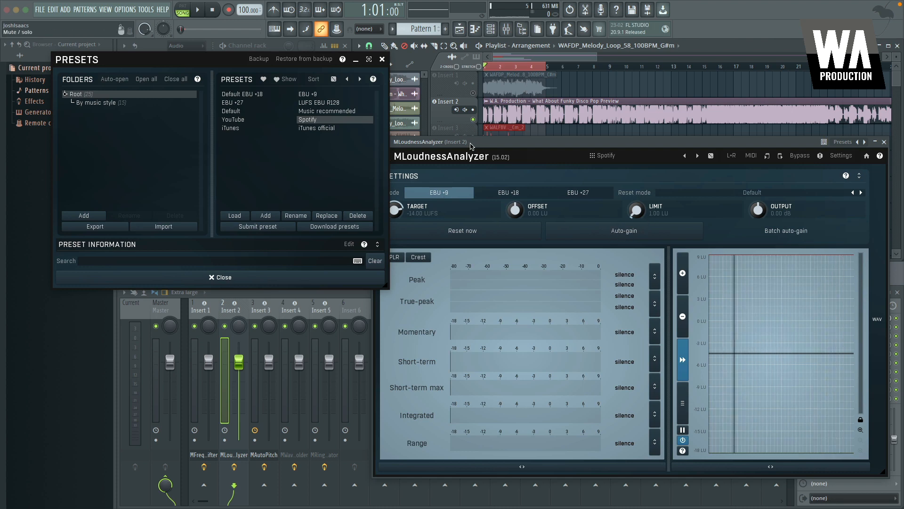
Play the track through the root folder's Spotify preset and apply Auto-gain to correct the output level.
key(space)
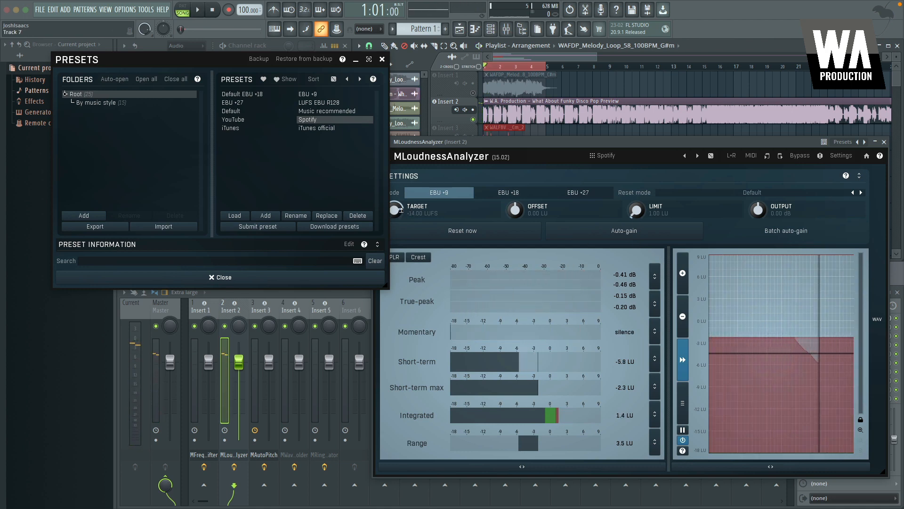
click(623, 231)
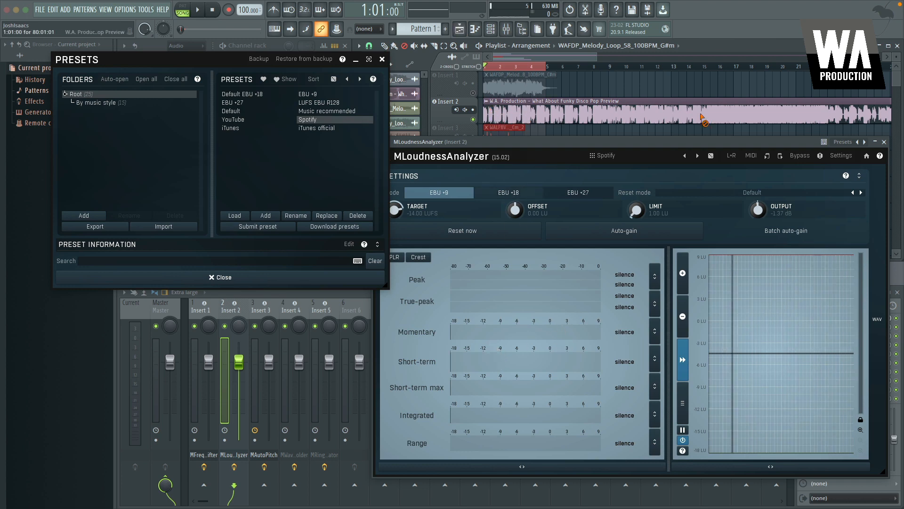
Inspect the Batch auto-gain and WAV audio-processing file browsers, and dismiss each without choosing a file.
click(773, 230)
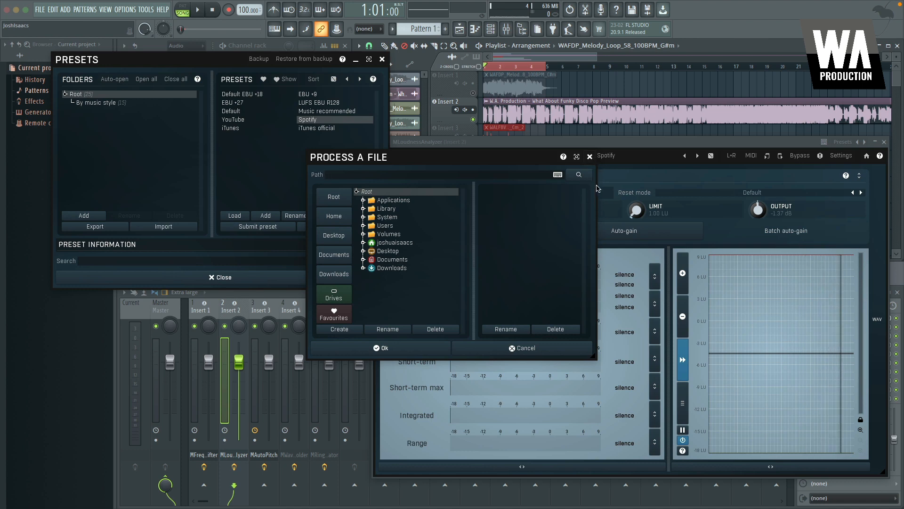
drag(533, 158, 701, 140)
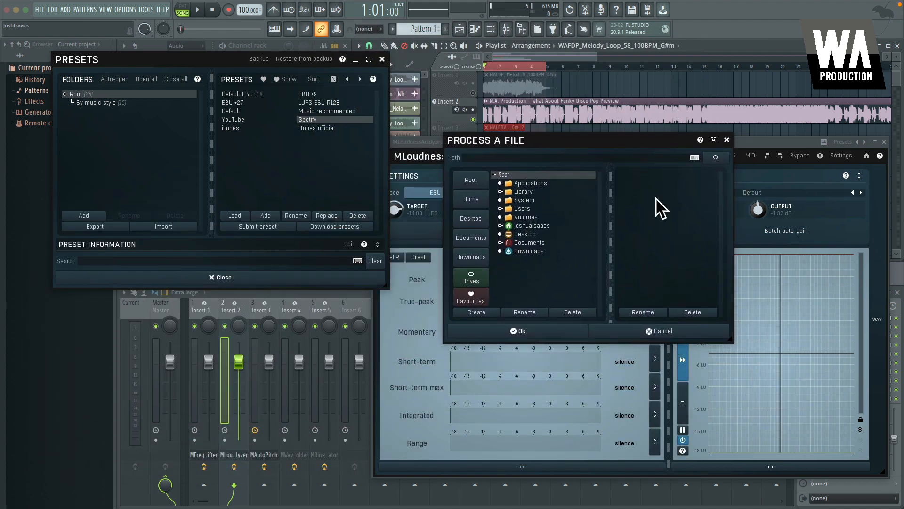
click(726, 140)
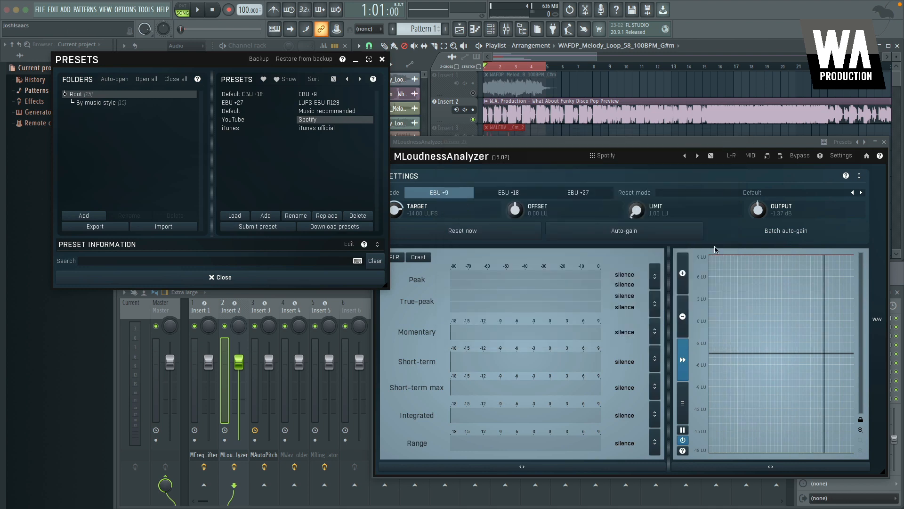
drag(612, 146, 630, 150)
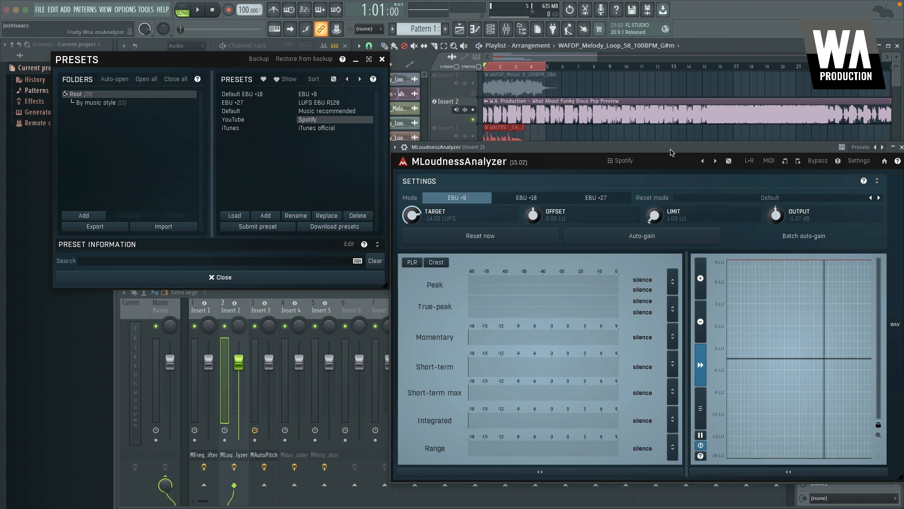
drag(671, 152, 666, 135)
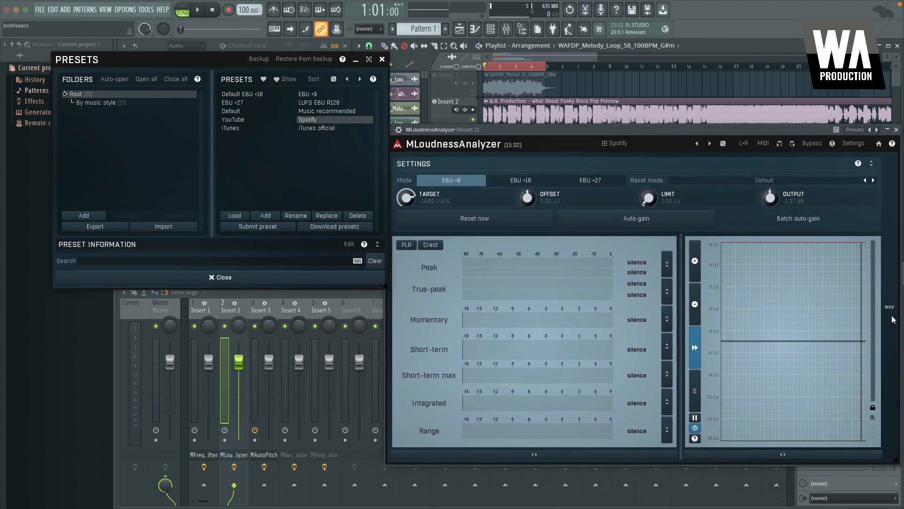
click(890, 307)
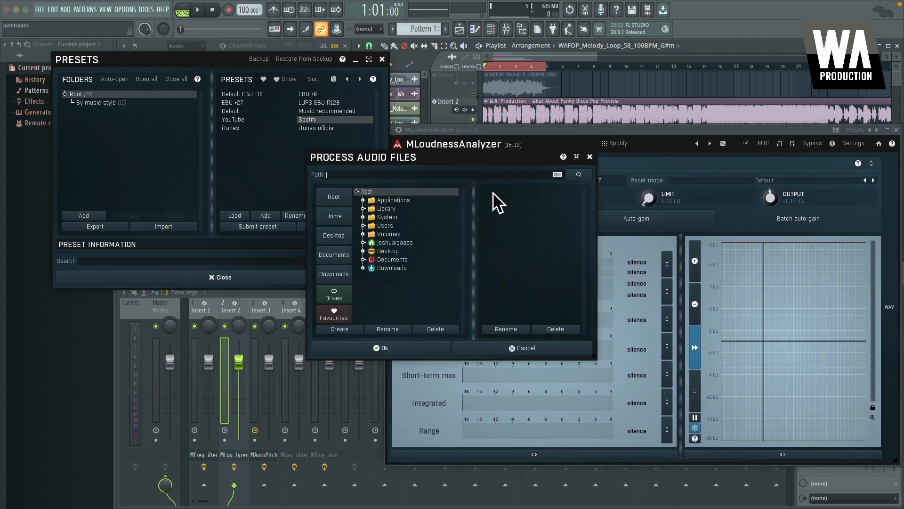
click(590, 157)
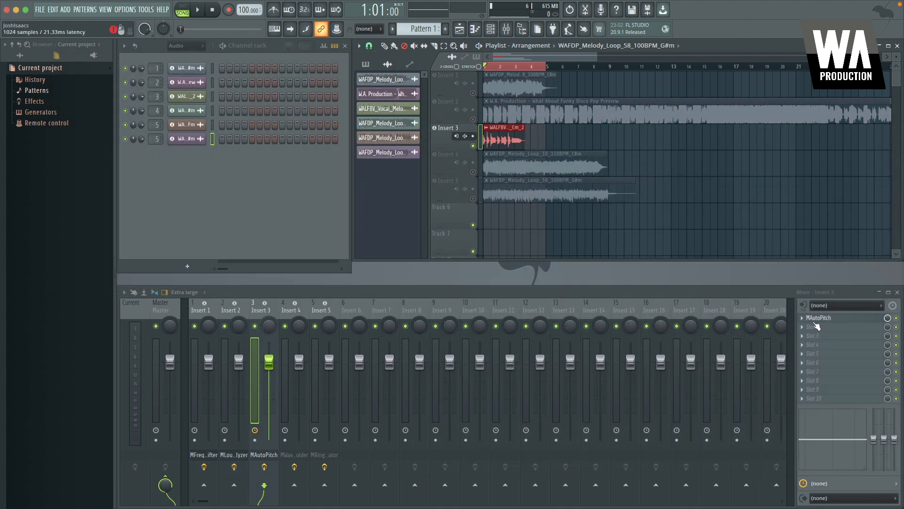
Open MAutoPitch on Insert 3 and play the vocal loop to compare the bypassed and processed sound.
click(818, 319)
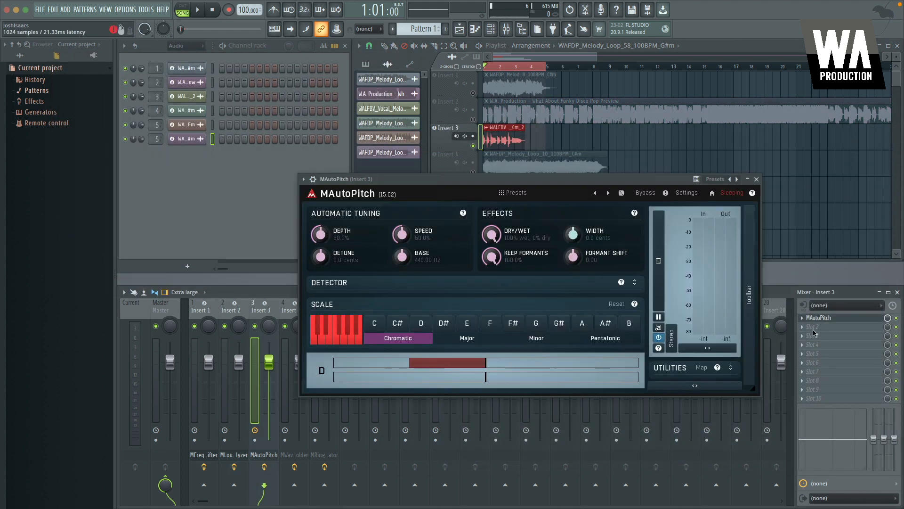
drag(476, 182, 470, 209)
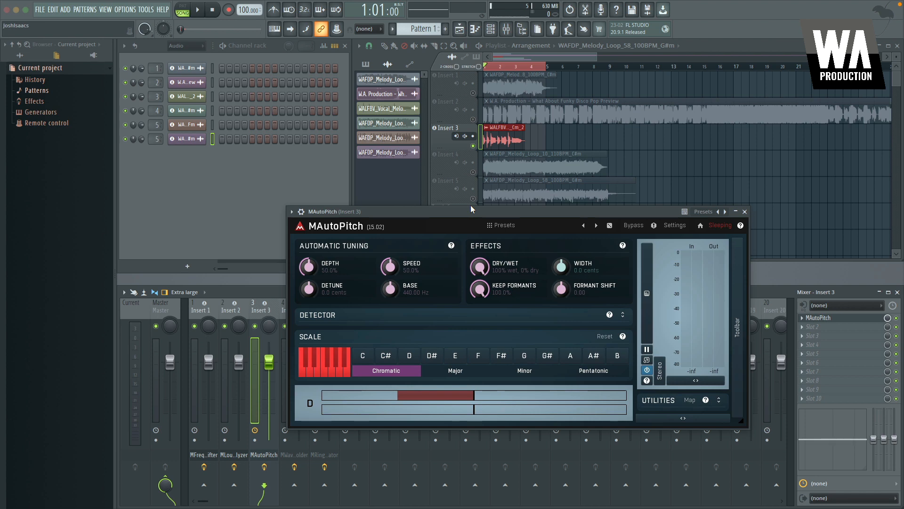
drag(478, 215, 591, 230)
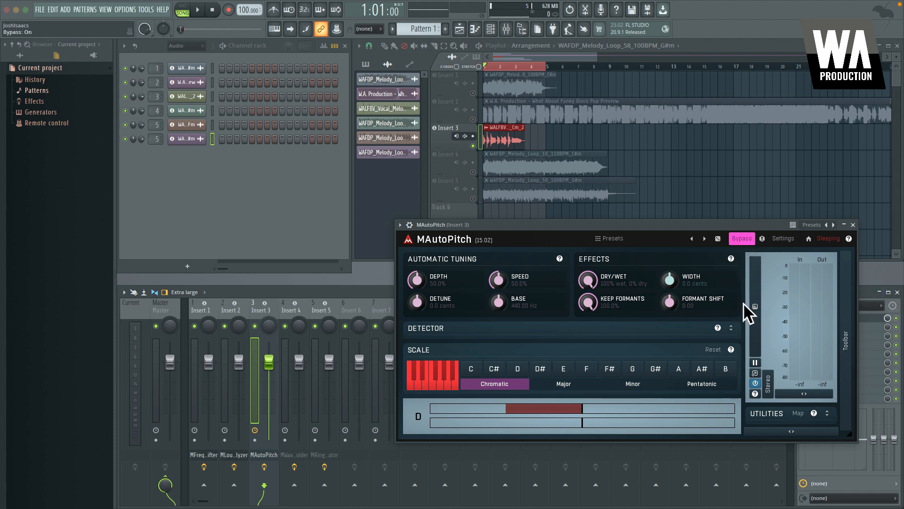
key(space)
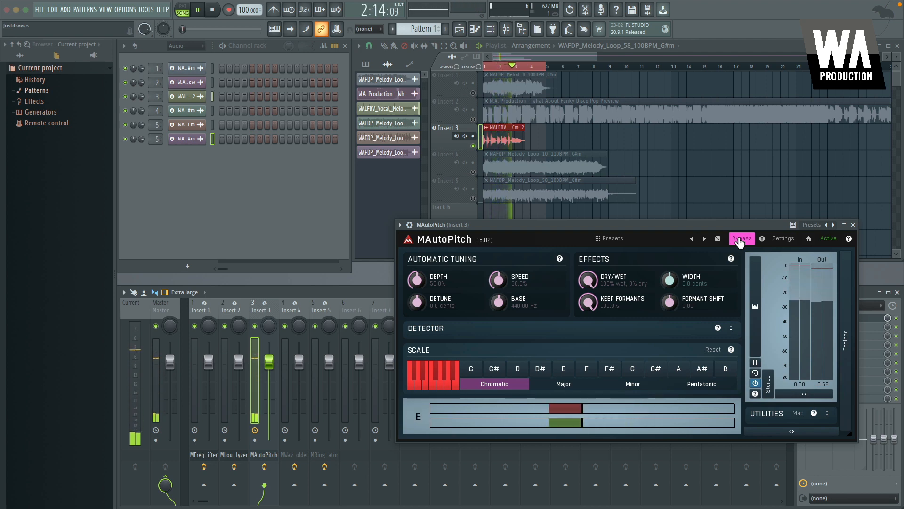
key(space)
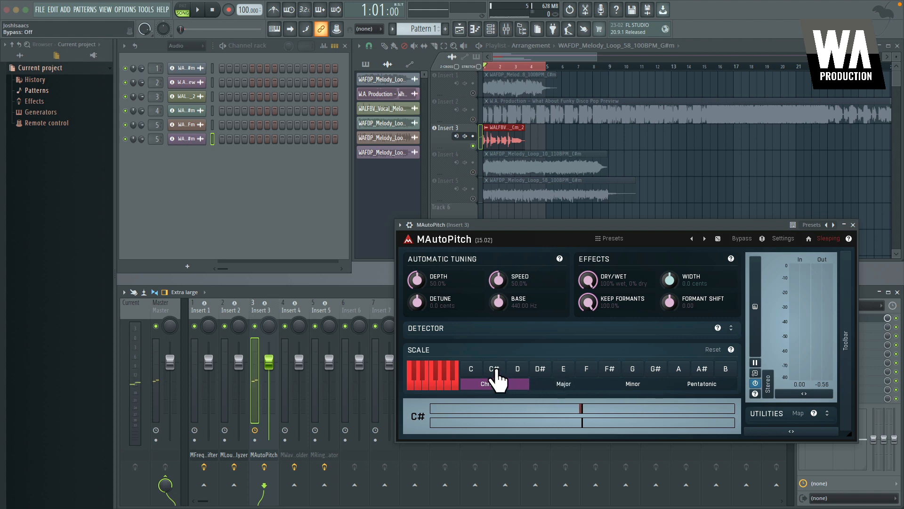
Set the MAutoPitch scale to Minor, listen to the vocal loop, and stop playback.
click(636, 384)
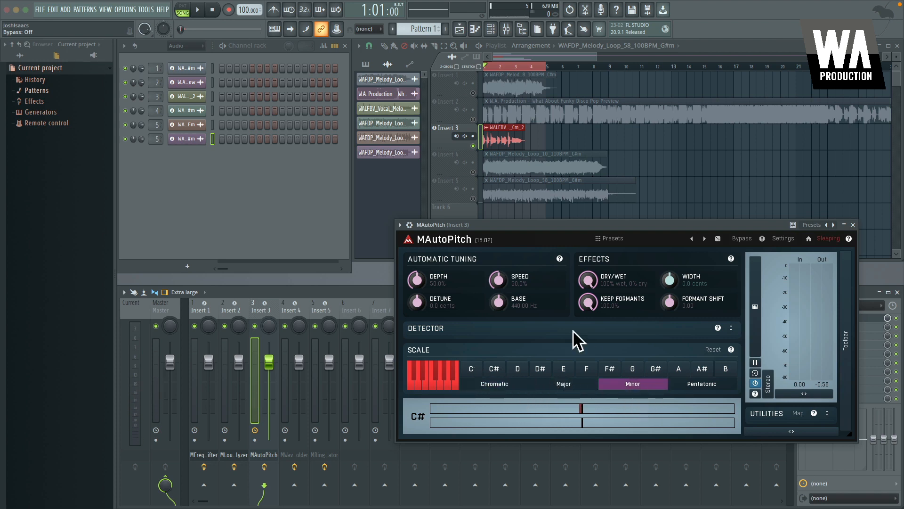
key(space)
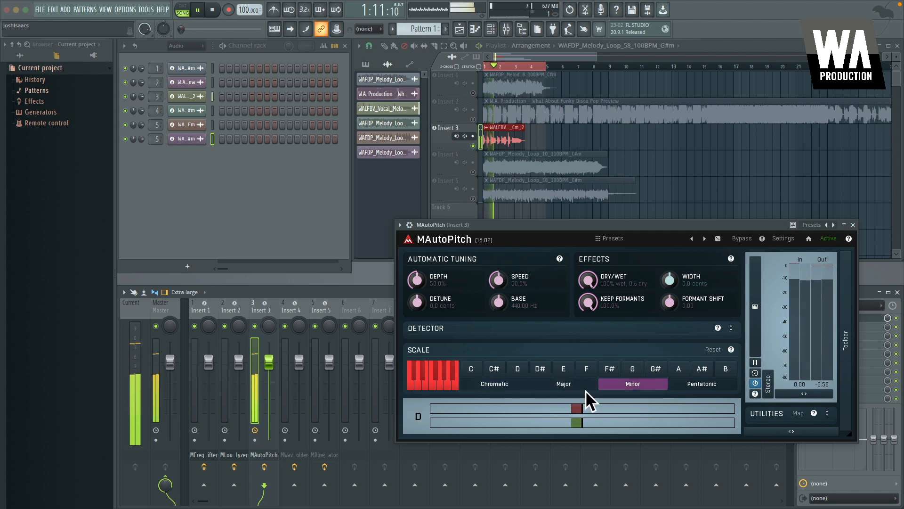
key(space)
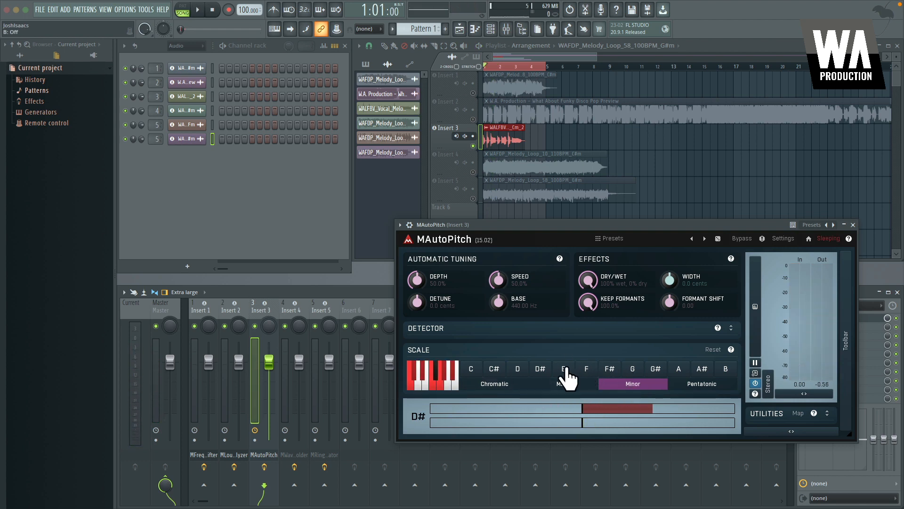
Play the vocal loop while setting the MAutoPitch scale to Major, and set Dry/Wet to 100% wet, 74% dry.
key(space)
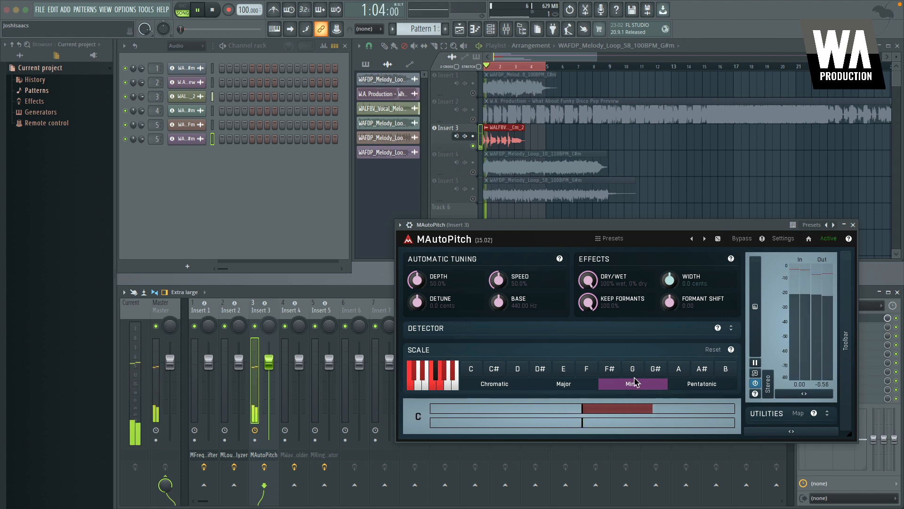
click(569, 384)
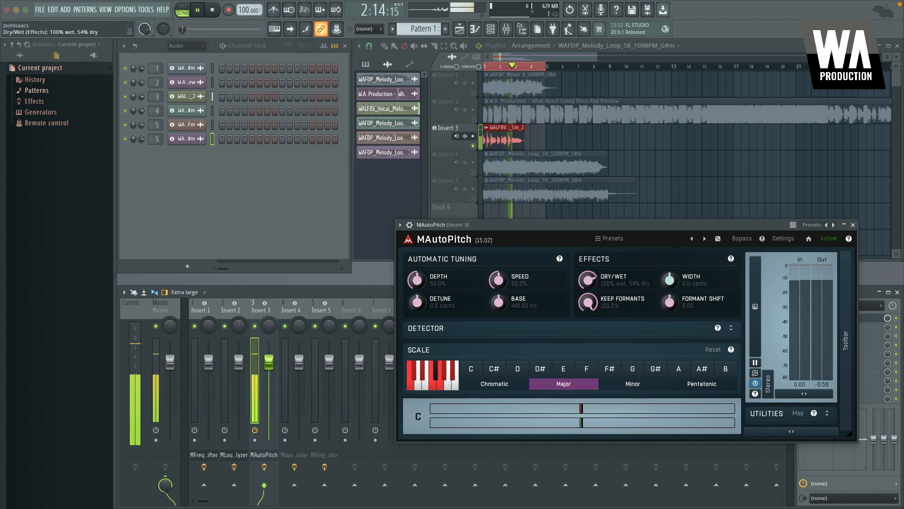
key(space)
drag(587, 278, 586, 282)
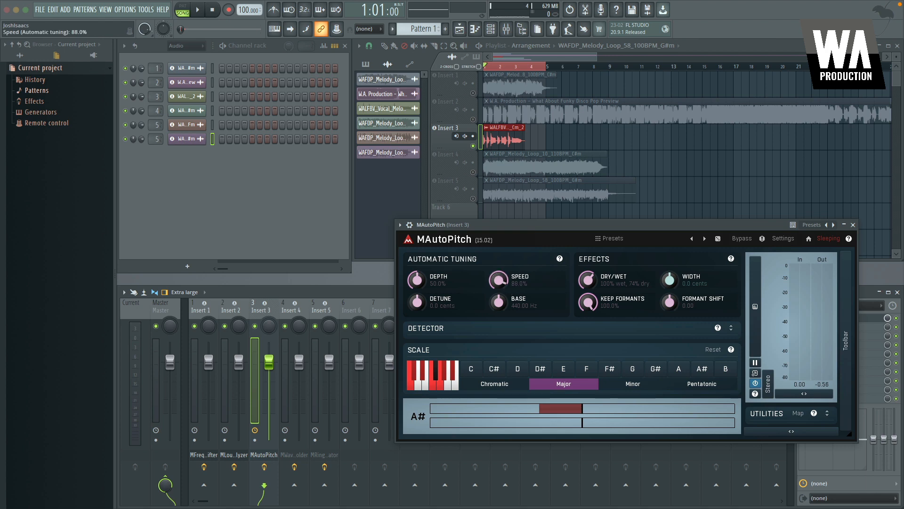
Play the vocal loop while lowering the automatic tuning Speed to 23.6%, and stop playback.
key(space)
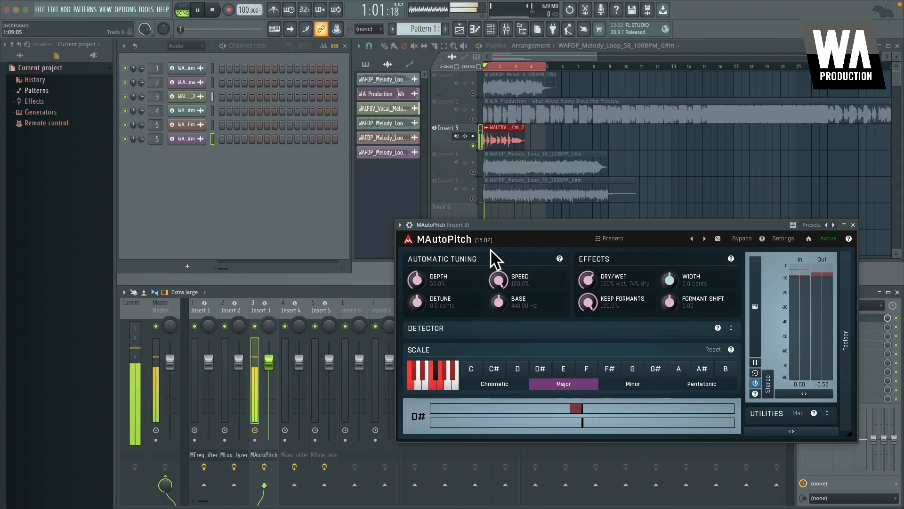
drag(503, 284, 503, 330)
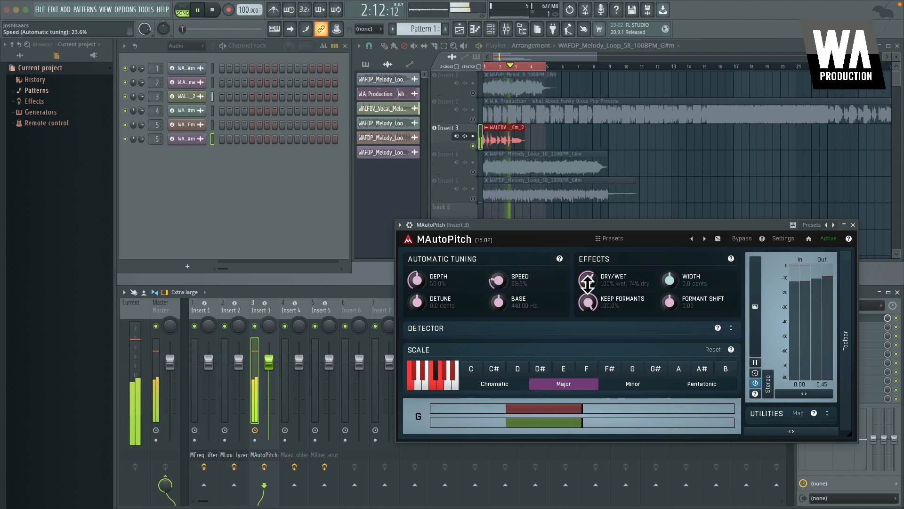
key(space)
Load the Man from a woman preset in MAutoPitch and play the vocal loop through it.
click(604, 241)
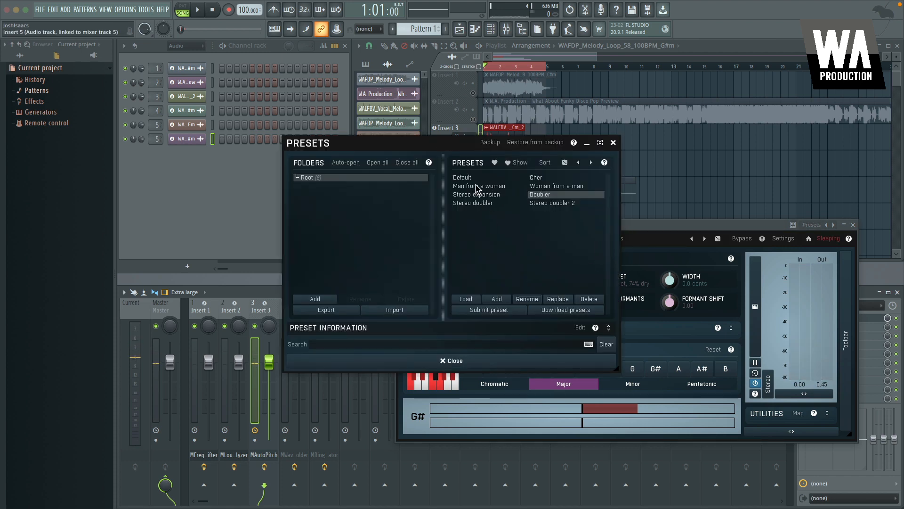
click(477, 186)
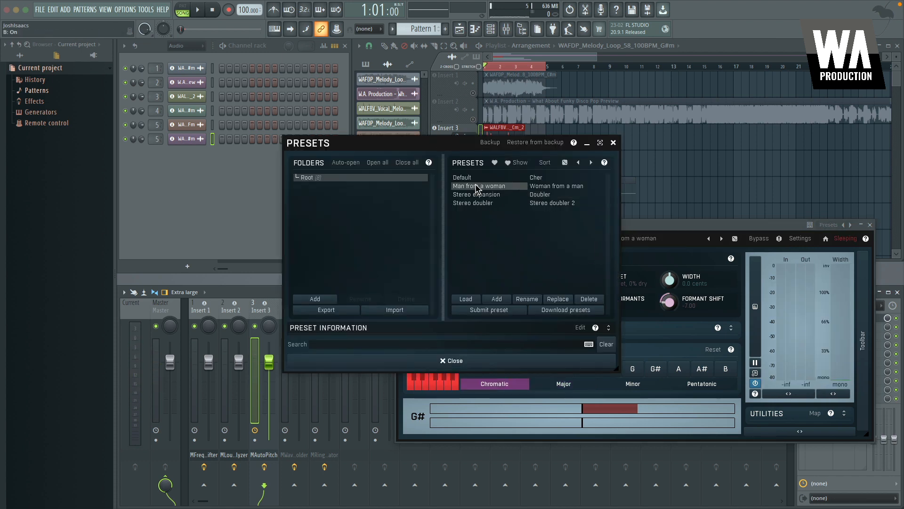
click(613, 143)
key(space)
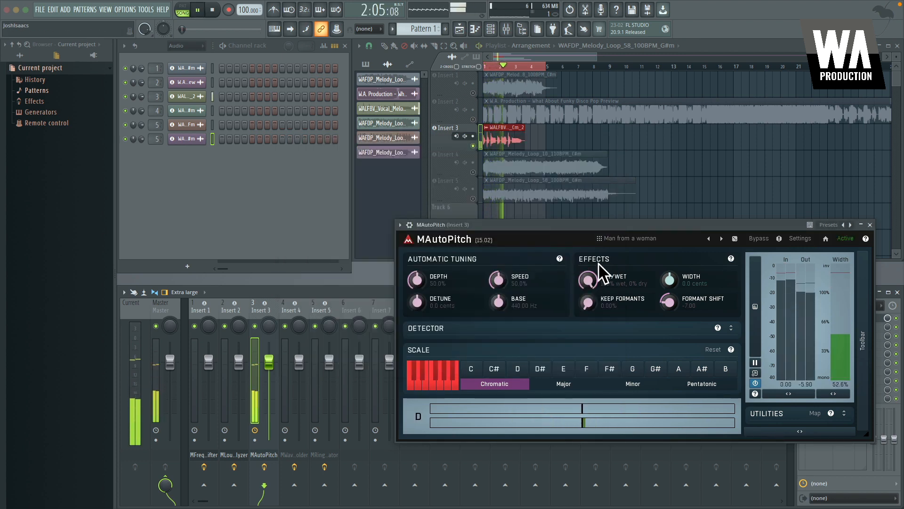
Set Depth to 58%, Dry/Wet to 100% wet, 44% dry and Detune to +59.2 cents during playback, and stop.
mouse_move(417, 281)
mouse_down()
mouse_move(422, 264)
mouse_move(422, 281)
mouse_up()
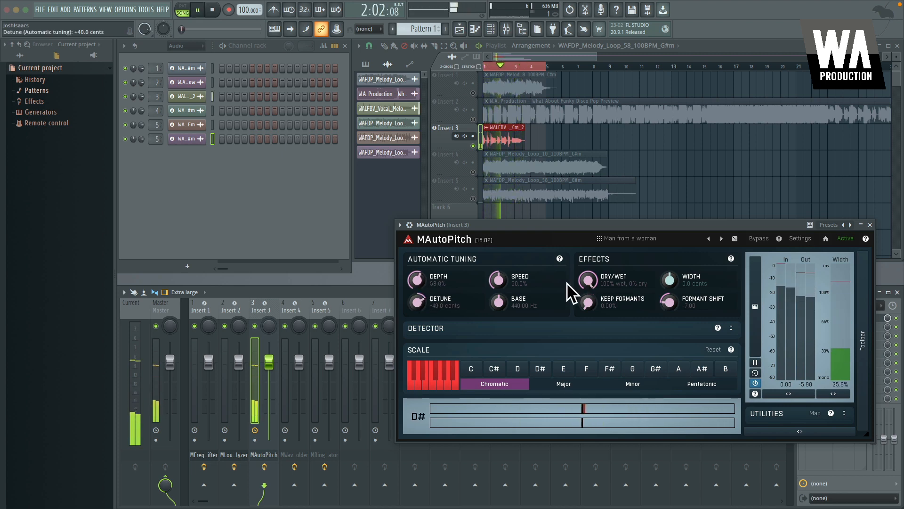
drag(587, 281, 587, 297)
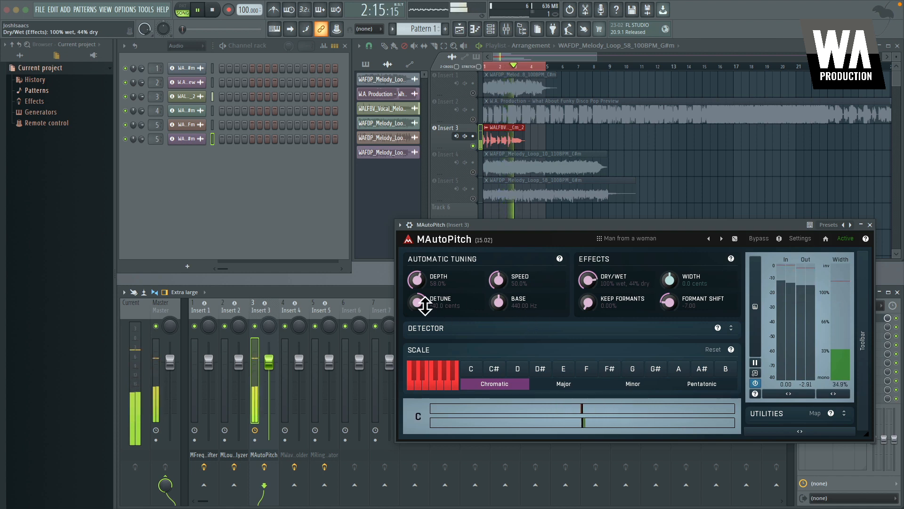
drag(422, 300, 422, 294)
key(space)
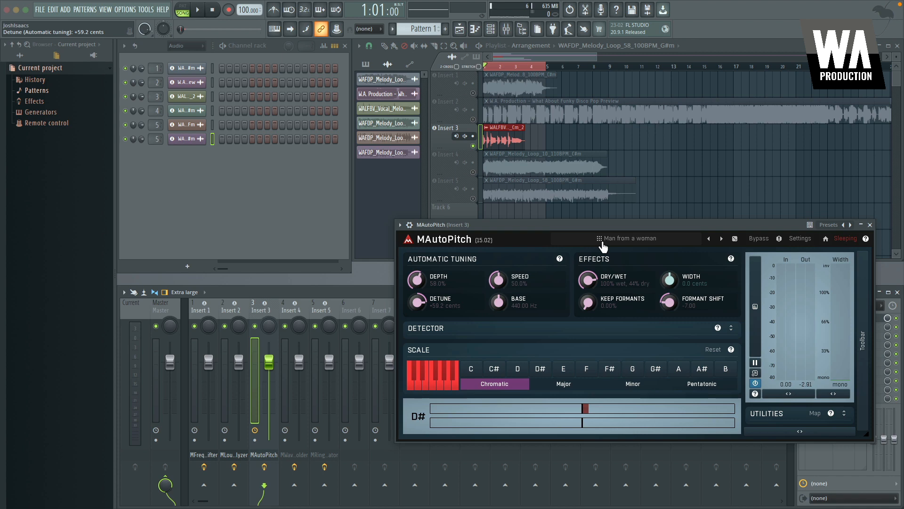
Load the Stereo expansion preset in MAutoPitch and play the vocal loop through it.
click(603, 240)
click(481, 195)
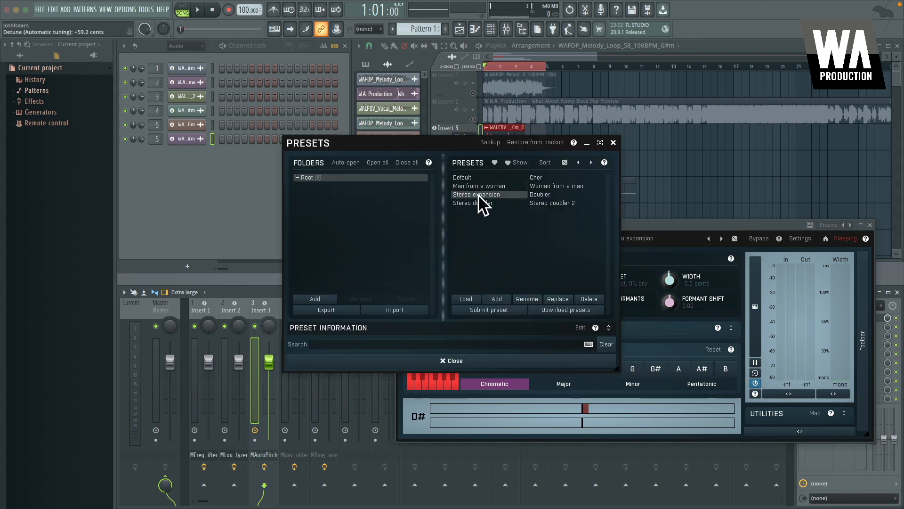
mouse_move(468, 143)
mouse_down()
mouse_move(456, 142)
mouse_move(464, 151)
mouse_up()
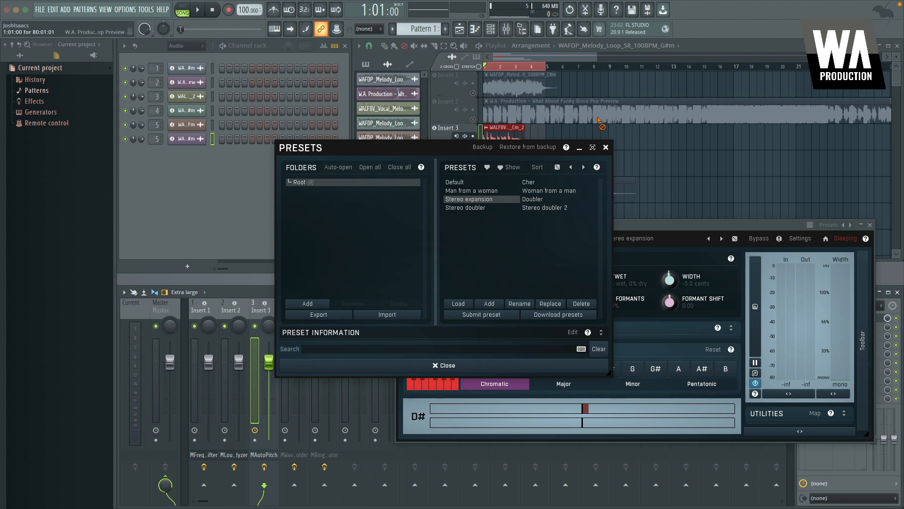
click(606, 147)
key(space)
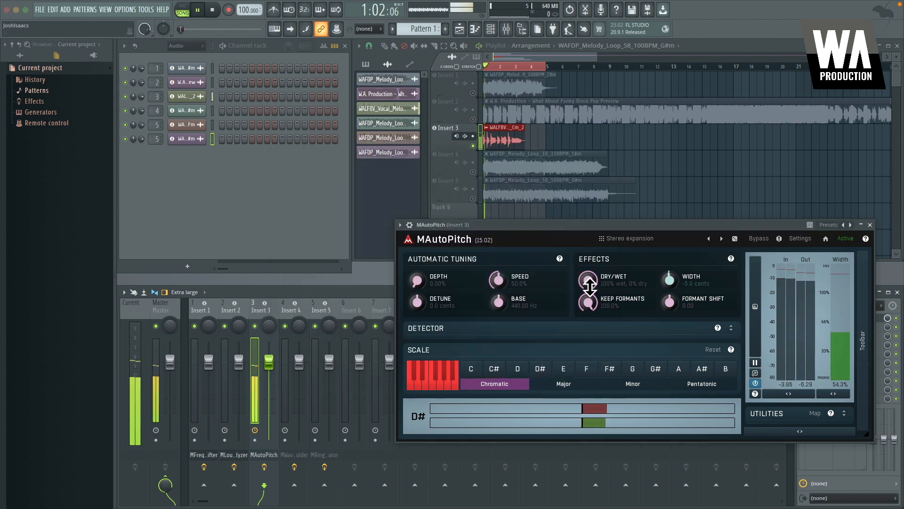
Audition the Stereo doubler and Woman from a man presets, load Doubler, close the preset browser, and stop playback.
click(629, 240)
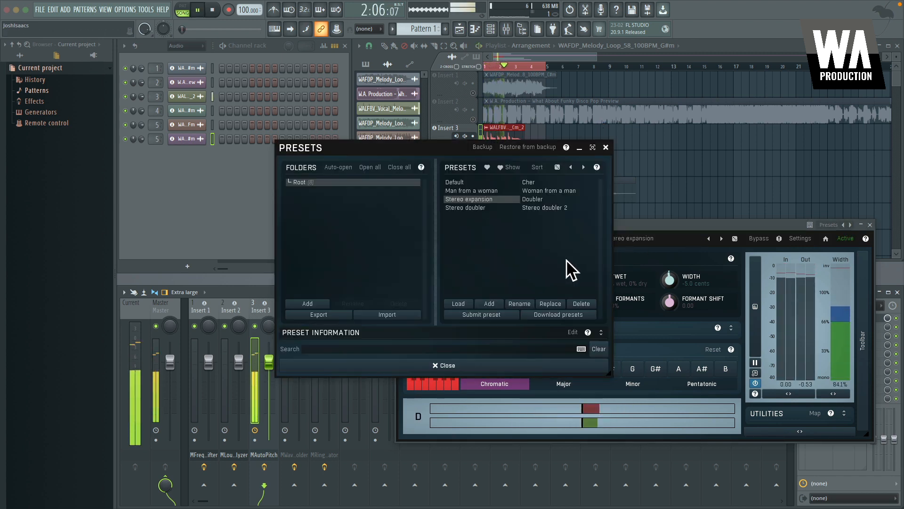
click(477, 207)
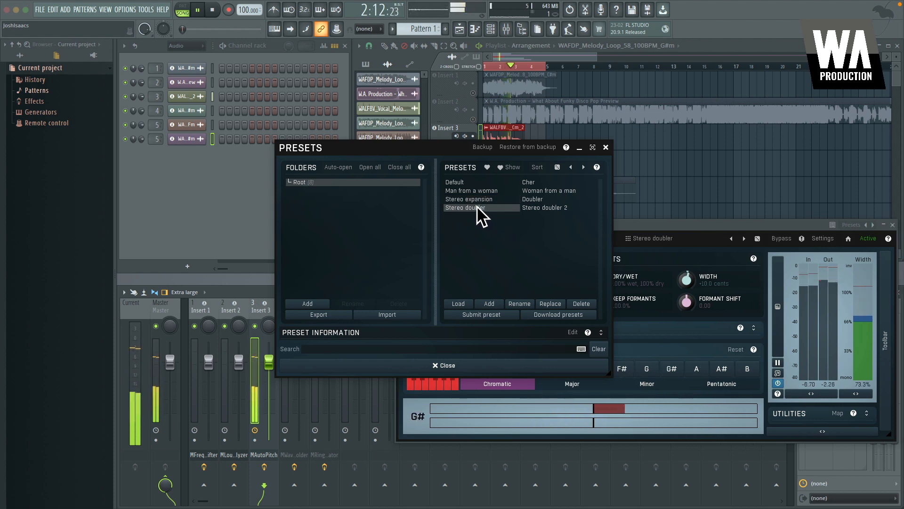
click(550, 190)
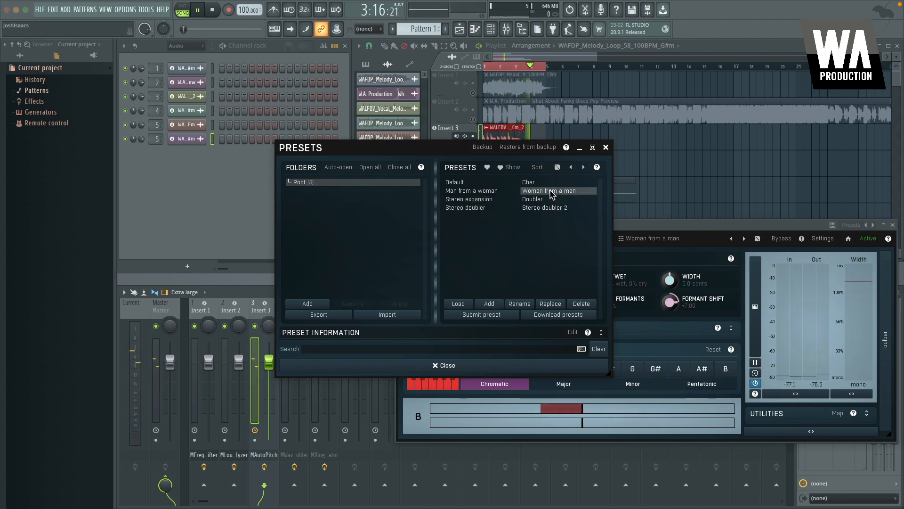
click(540, 199)
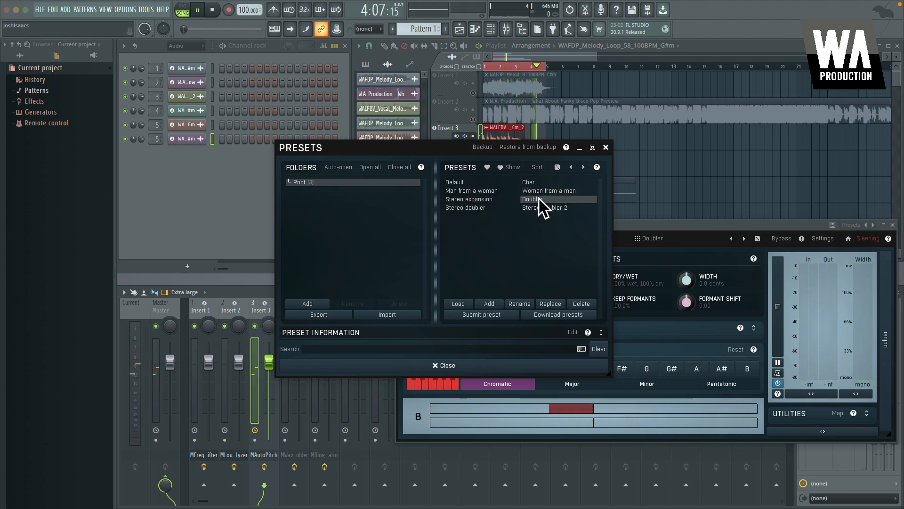
click(528, 147)
click(655, 155)
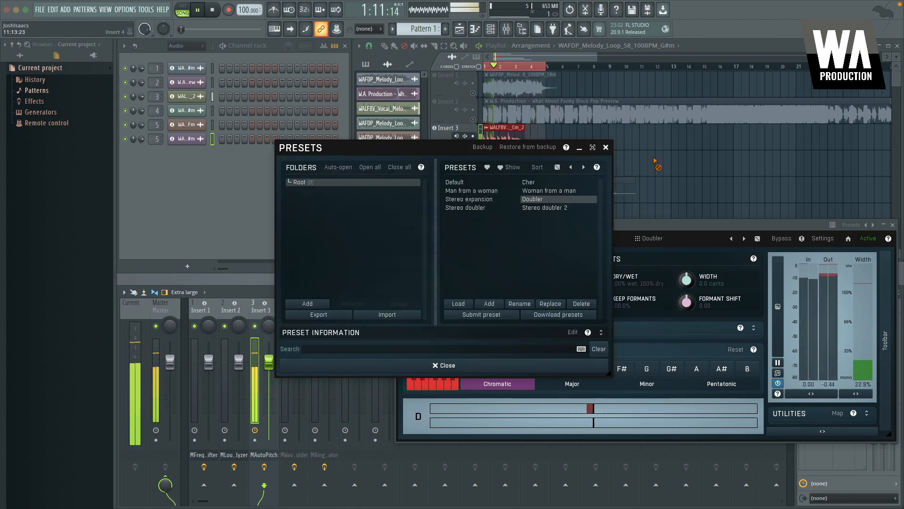
click(605, 147)
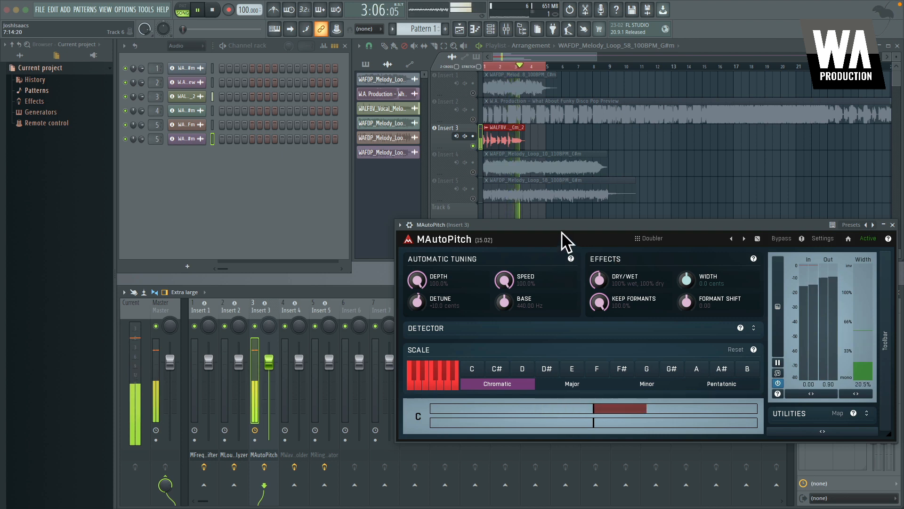
key(space)
Set the scale to Major, play the loop, and set Formant Shift to +10.56 and Dry/Wet to 100% wet, 54% dry.
click(573, 383)
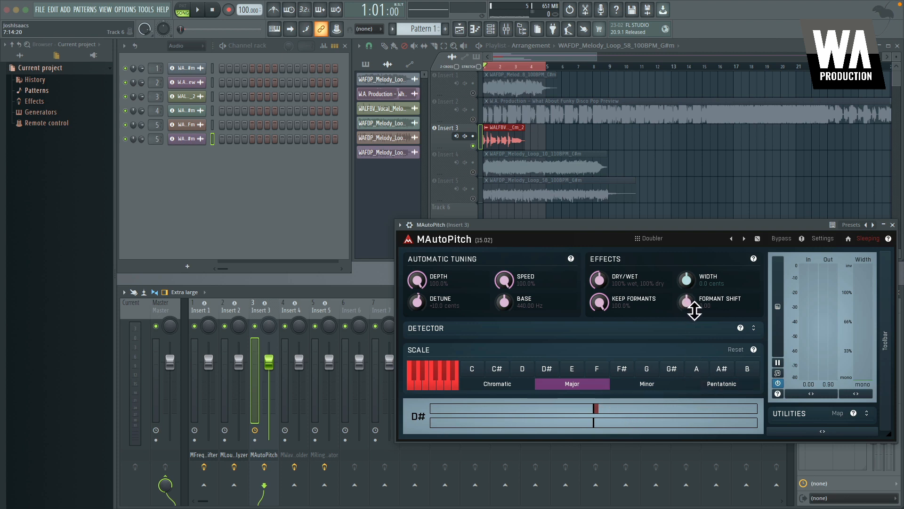
key(space)
drag(695, 310, 694, 277)
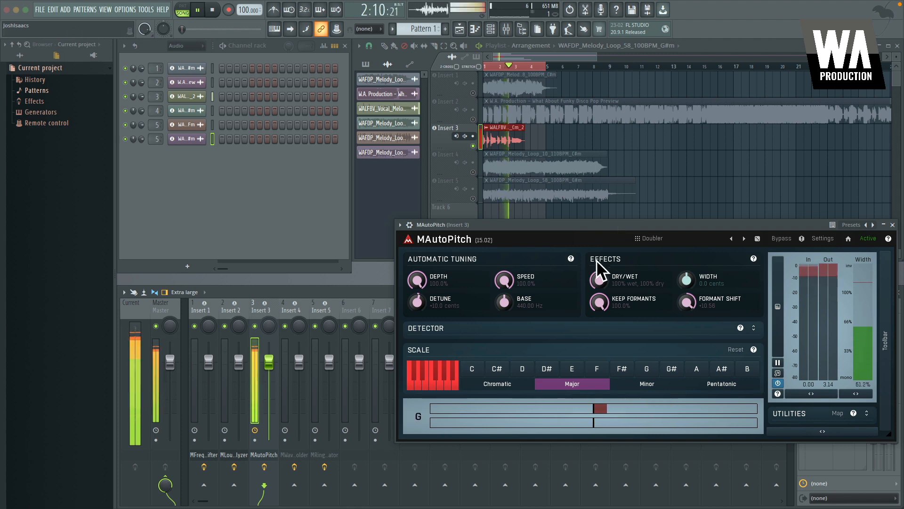
drag(598, 280, 620, 329)
Set Width to +52.0 cents, lower Formant Shift to -7.39, and raise Keep Formants while the vocal loop plays.
drag(690, 285, 690, 266)
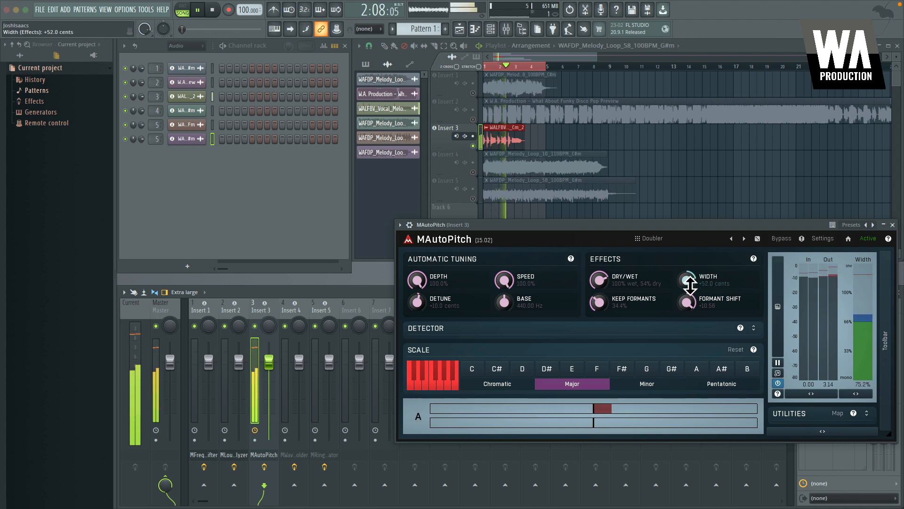
drag(689, 305, 707, 407)
drag(690, 305, 690, 332)
drag(603, 303, 603, 275)
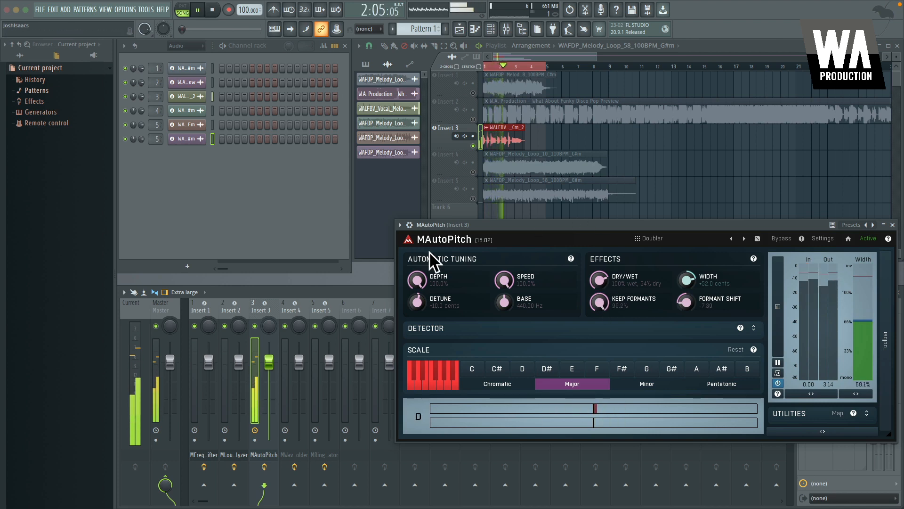
Lower the automatic tuning Depth, set Speed to 48.4%, and adjust Detune while the vocal loop plays.
drag(417, 279, 419, 370)
drag(505, 281, 504, 306)
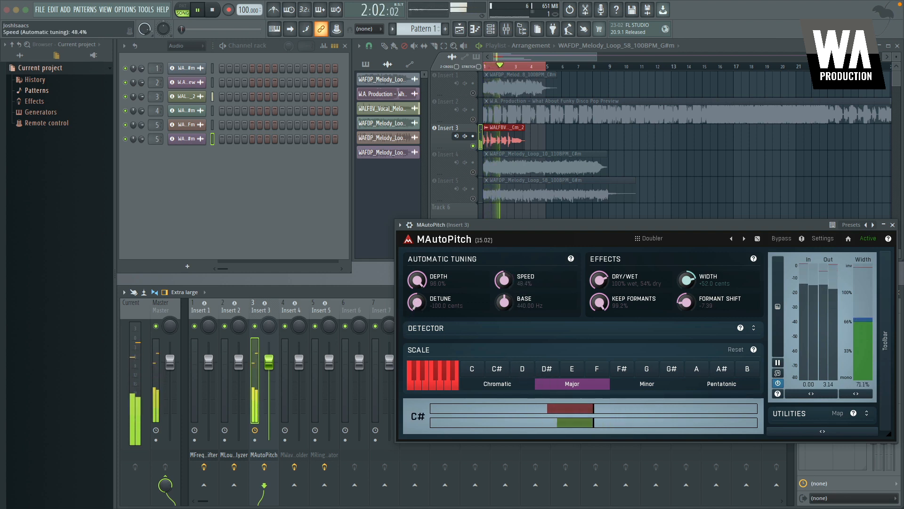
drag(417, 302, 413, 228)
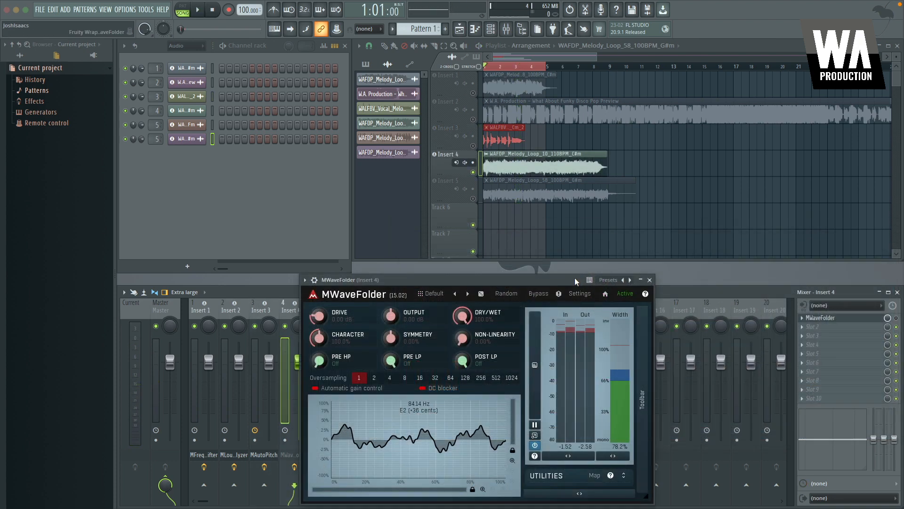
Move the MWaveFolder window clear of the playlist tracks and play the Insert 4 melody loop without the effect.
drag(574, 278, 705, 189)
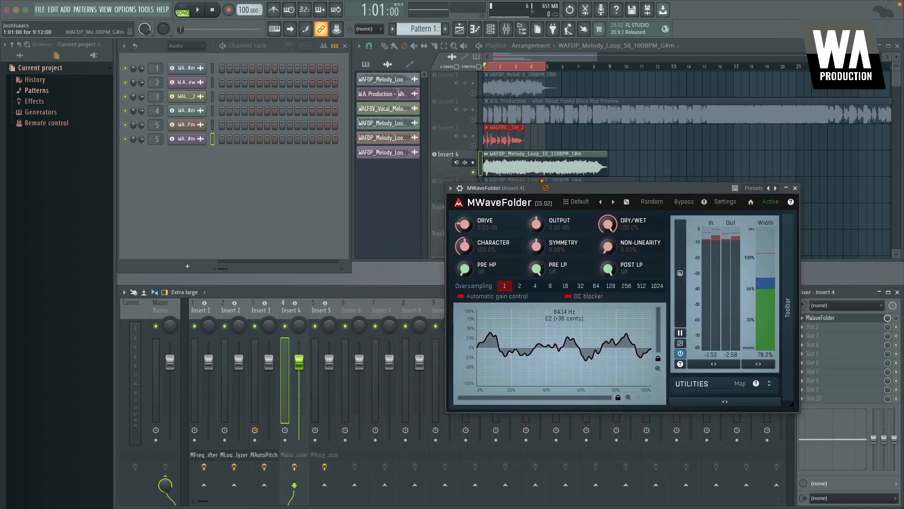
drag(542, 183, 545, 221)
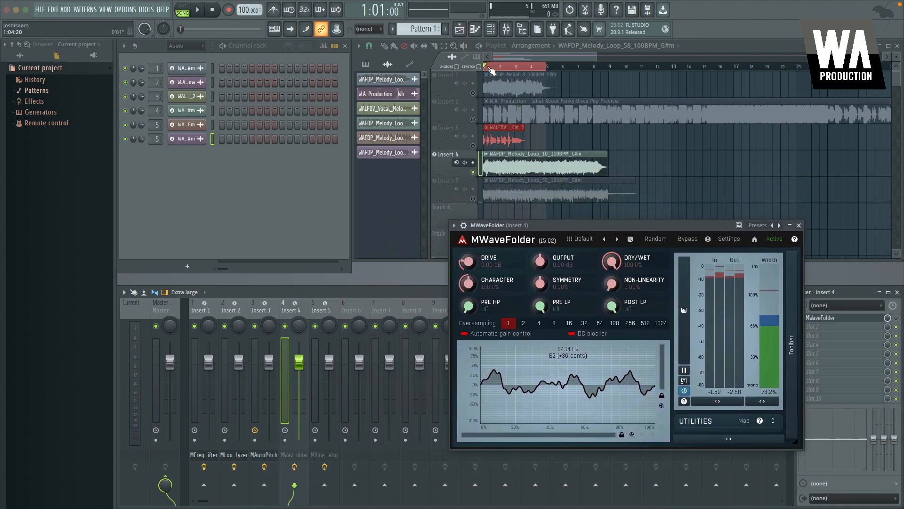
key(space)
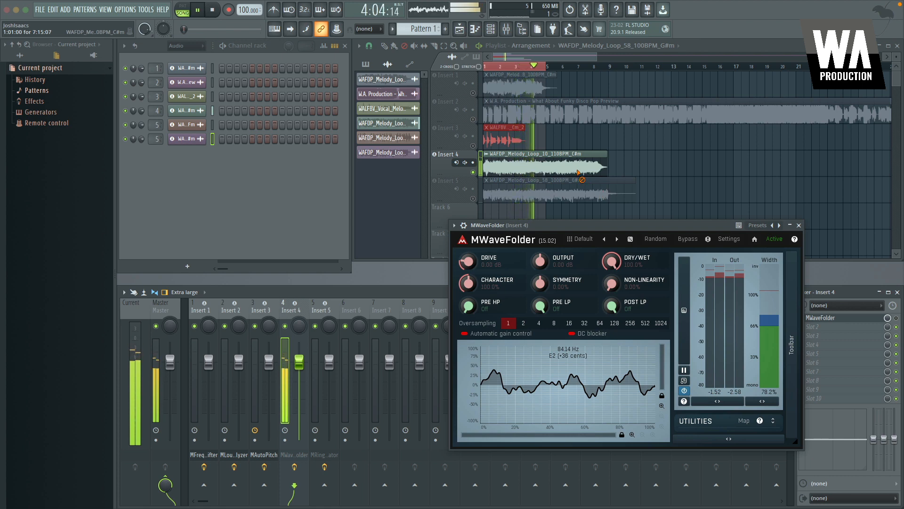
key(space)
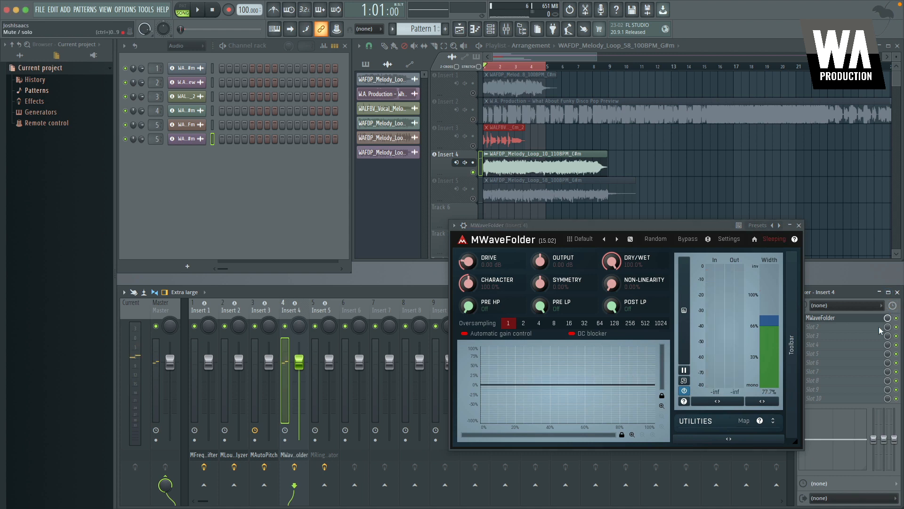
Play the melody loop through MWaveFolder, auditioning the Wiseacre aston preset and loading Evangeline bantam.
key(space)
click(582, 241)
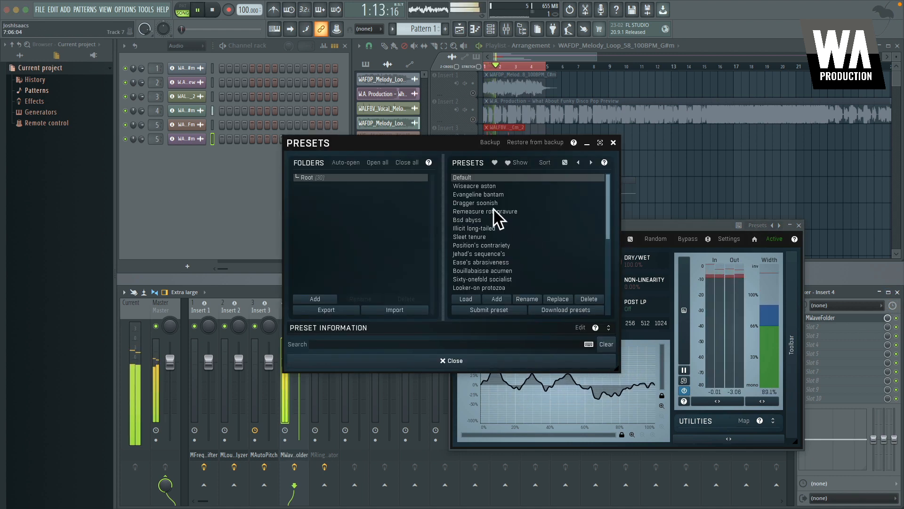
double_click(482, 187)
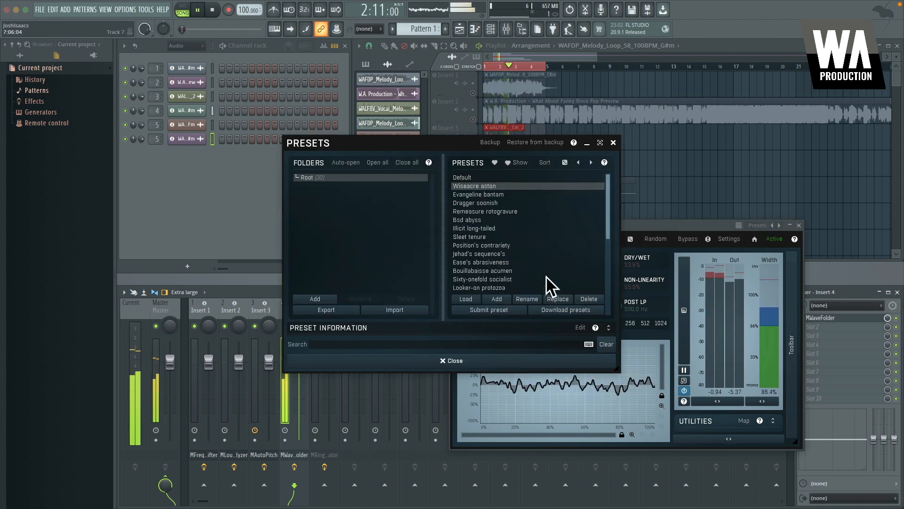
double_click(489, 195)
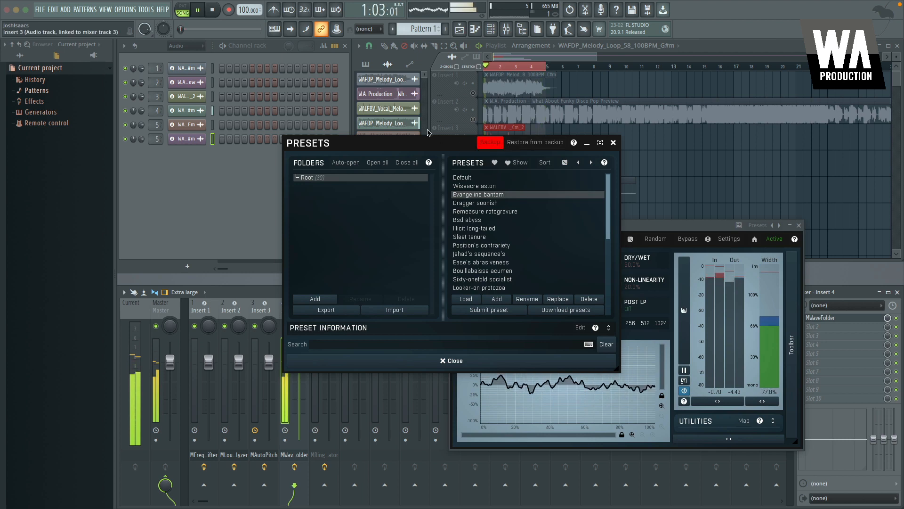
Inspect the preset Backup file browser, dismiss it without saving, and move the preset browser clear of the MWaveFolder controls.
click(490, 142)
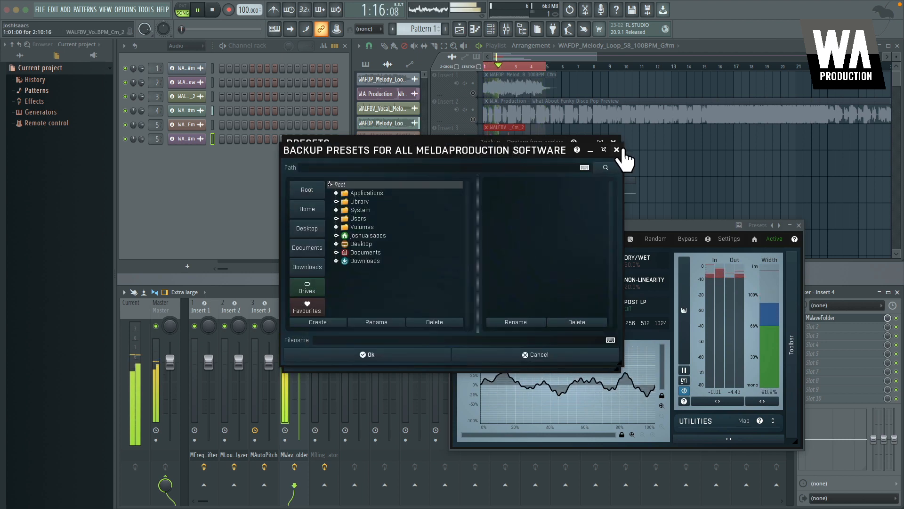
click(614, 147)
drag(414, 146, 261, 85)
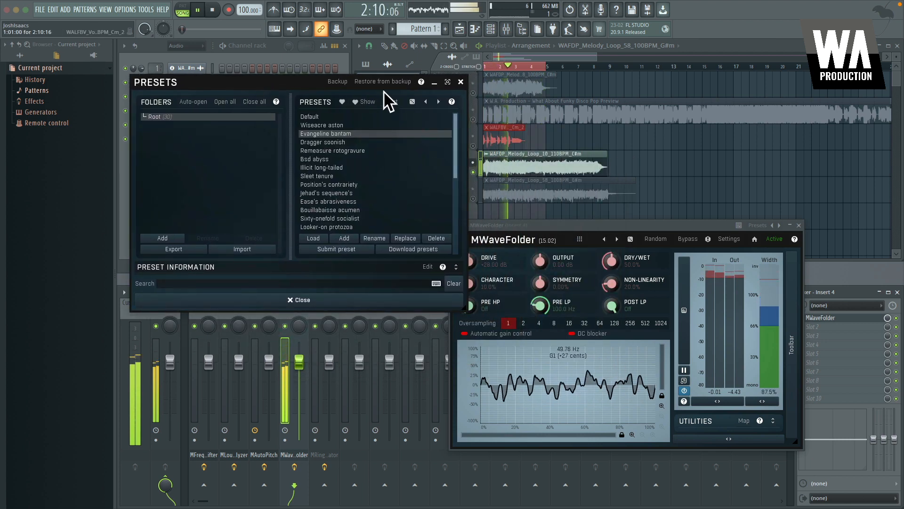
Close the preset browser and restart the melody loop from the beginning through MWaveFolder.
click(460, 82)
key(space)
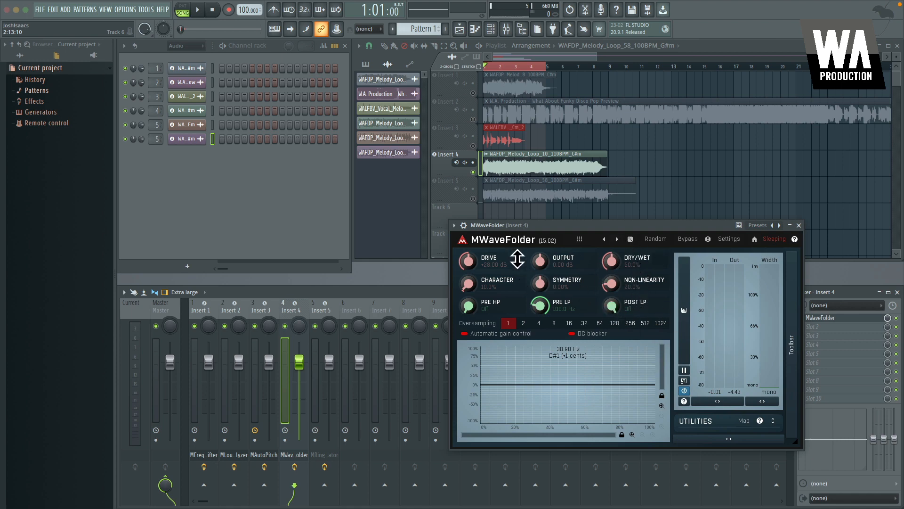
key(space)
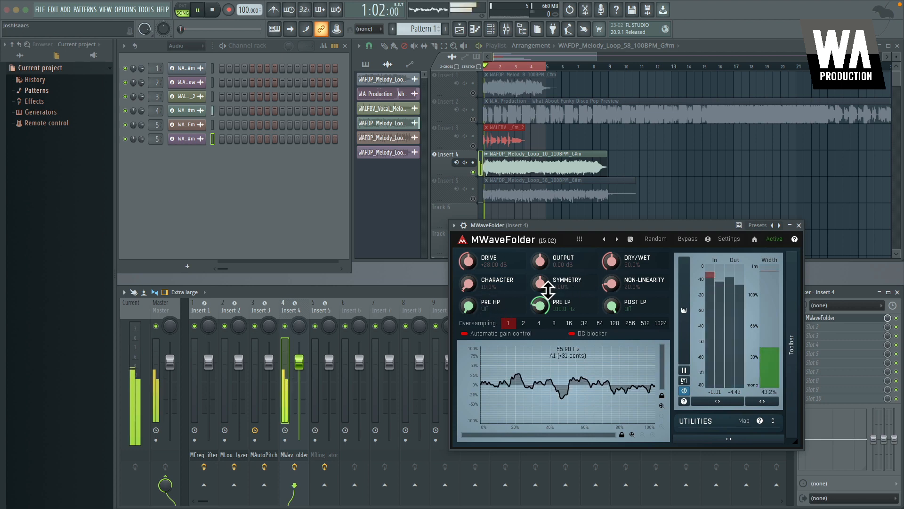
Set Drive to +30.50 dB, Character to 70.0%, Non-linearity to 33.5% and Post LP to 10.6 kHz, and raise the Pre HP and Pre LP filters.
drag(481, 287, 470, 253)
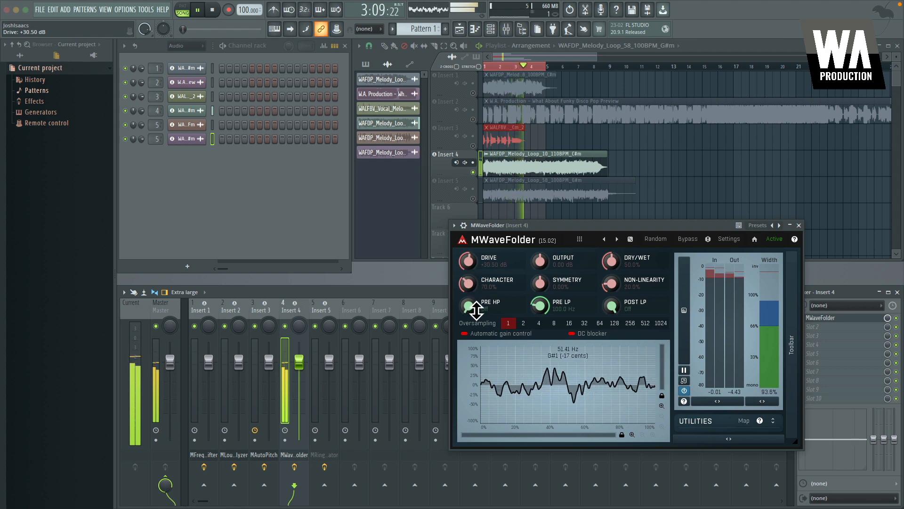
drag(475, 309, 475, 282)
drag(565, 313, 565, 306)
drag(625, 312, 612, 218)
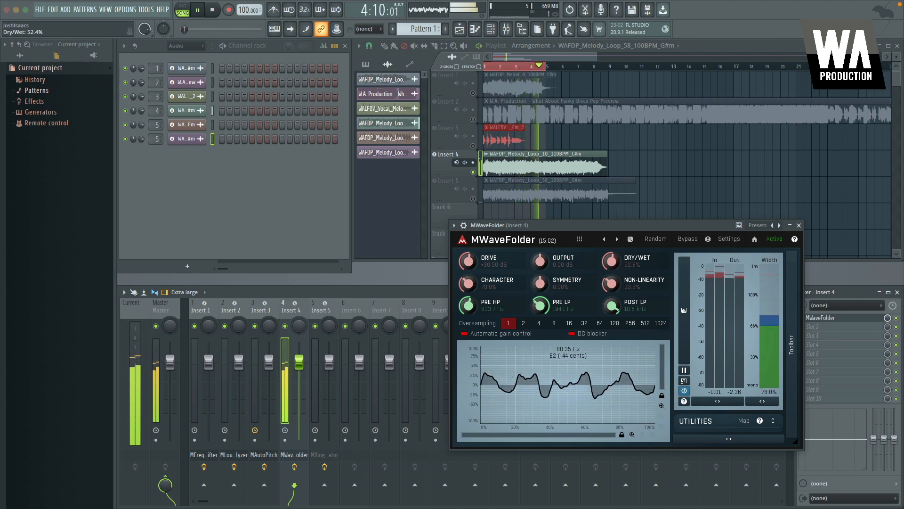
Set Symmetry to -3.2% and Oversampling to 8, adjust Output, and lower Drive to +21.76 dB along with the Pre HP filter.
drag(539, 282, 539, 275)
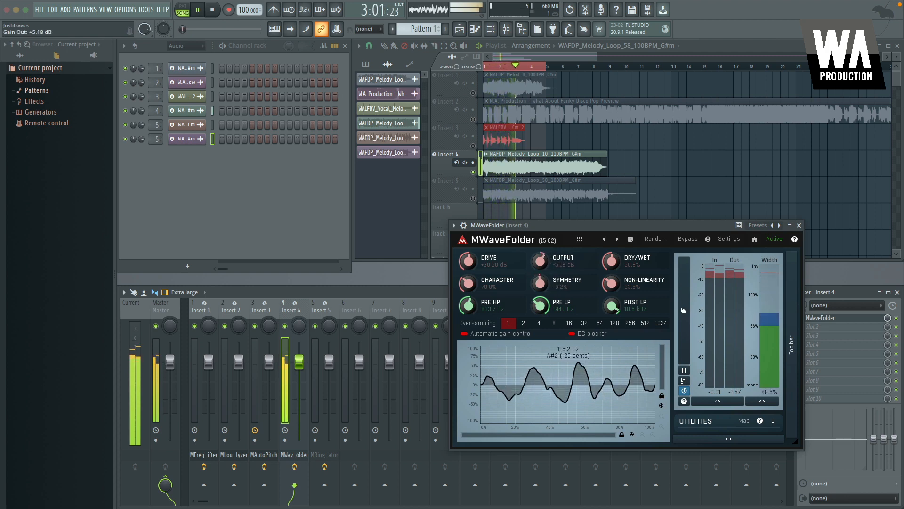
click(527, 324)
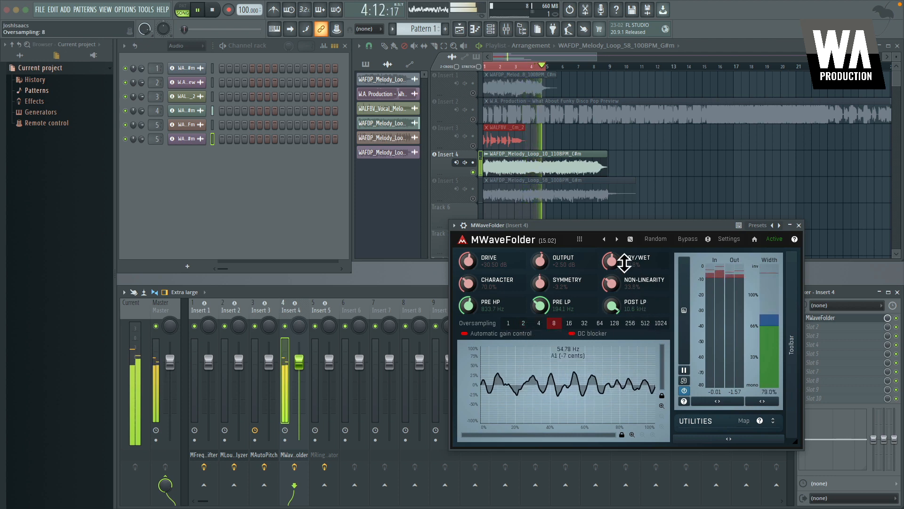
drag(469, 260, 469, 263)
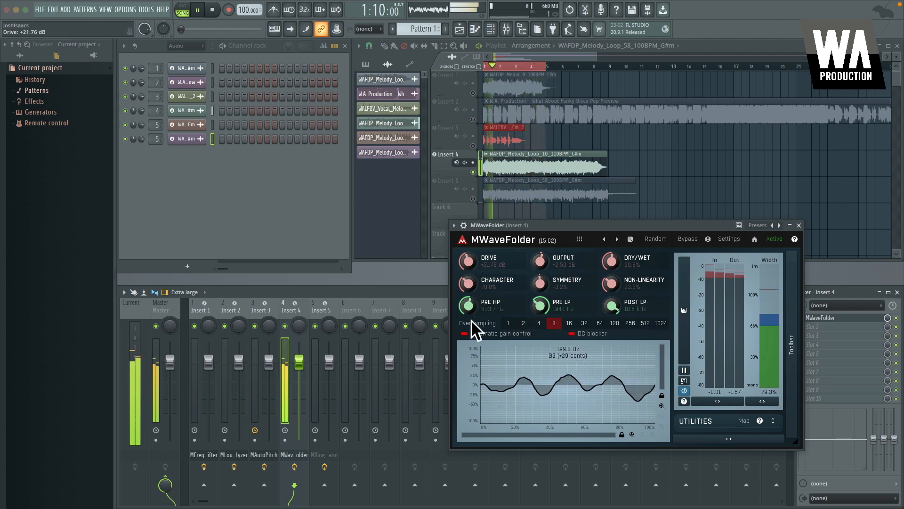
drag(468, 305, 468, 317)
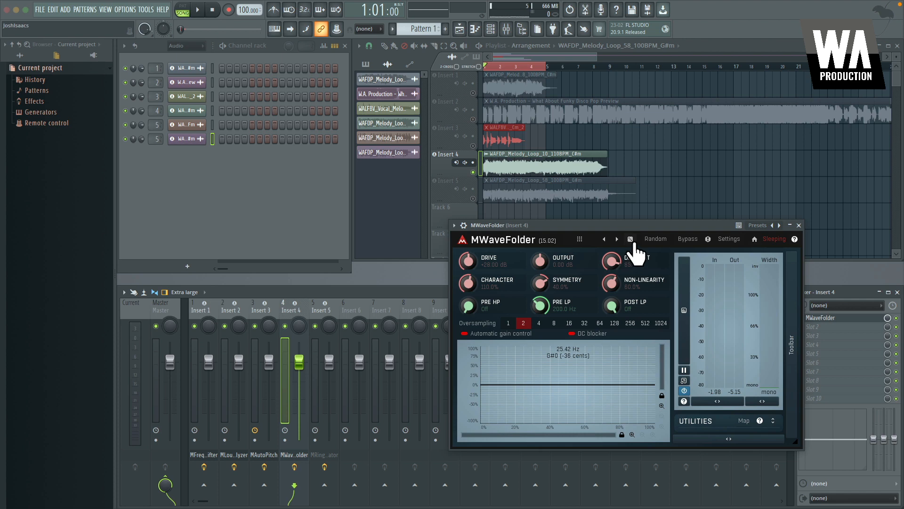
Randomize all MWaveFolder parameters several times.
click(691, 324)
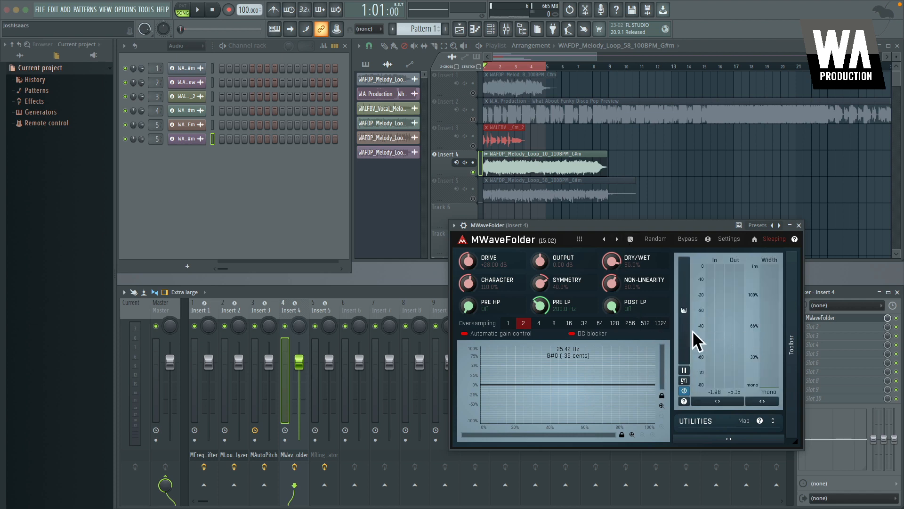
click(656, 239)
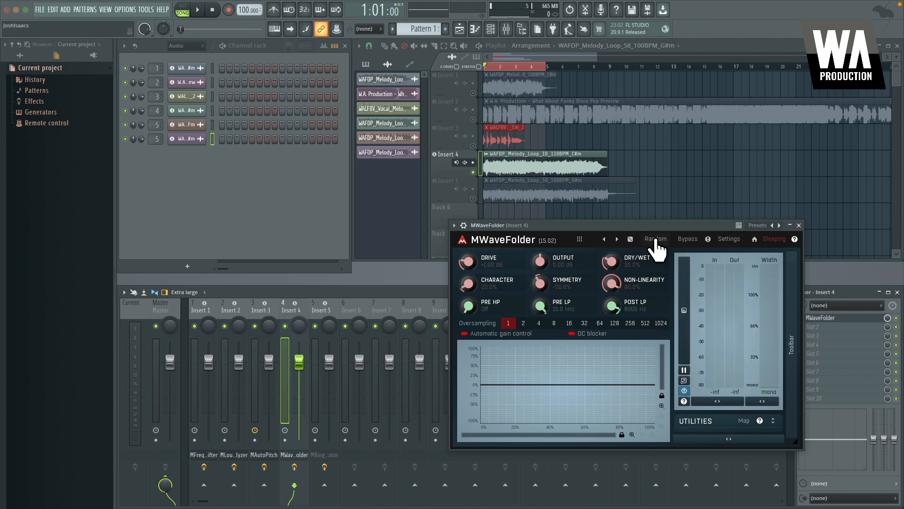
click(663, 240)
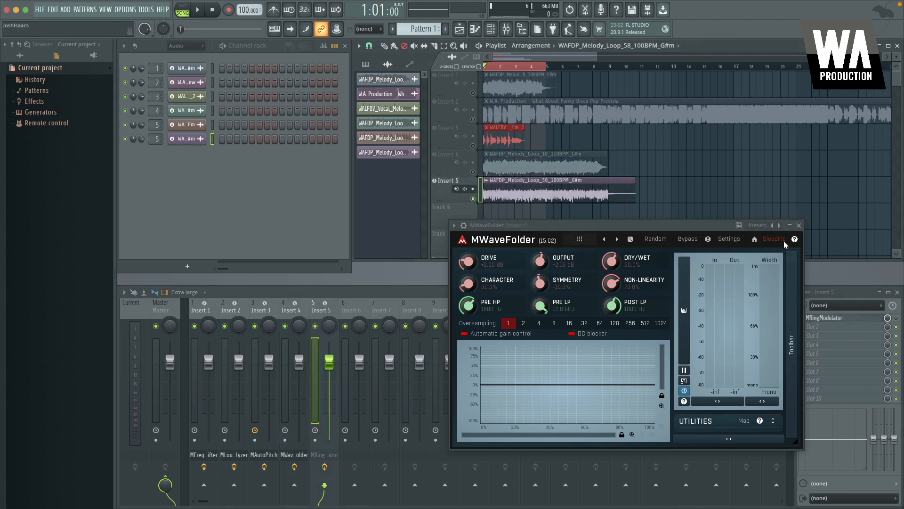
Close MWaveFolder, open MRingModulator from the Insert 5 mixer track, and move its window higher up.
click(799, 226)
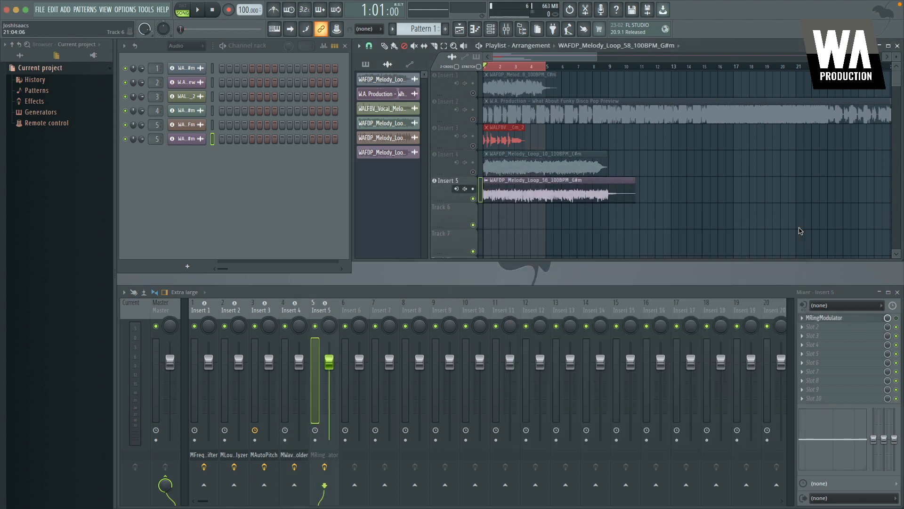
click(821, 319)
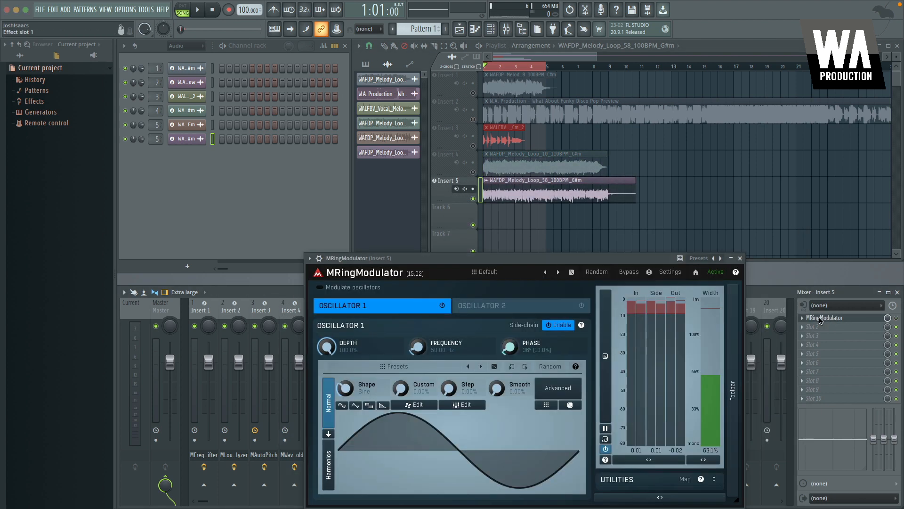
drag(502, 268, 521, 220)
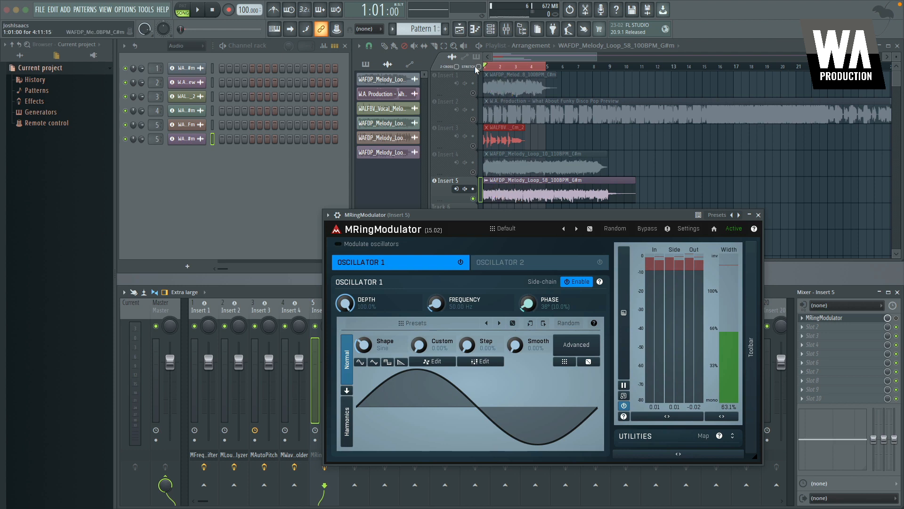
Play the Insert 5 melody loop without the effect and move the MRingModulator window clear of the mixer track.
key(space)
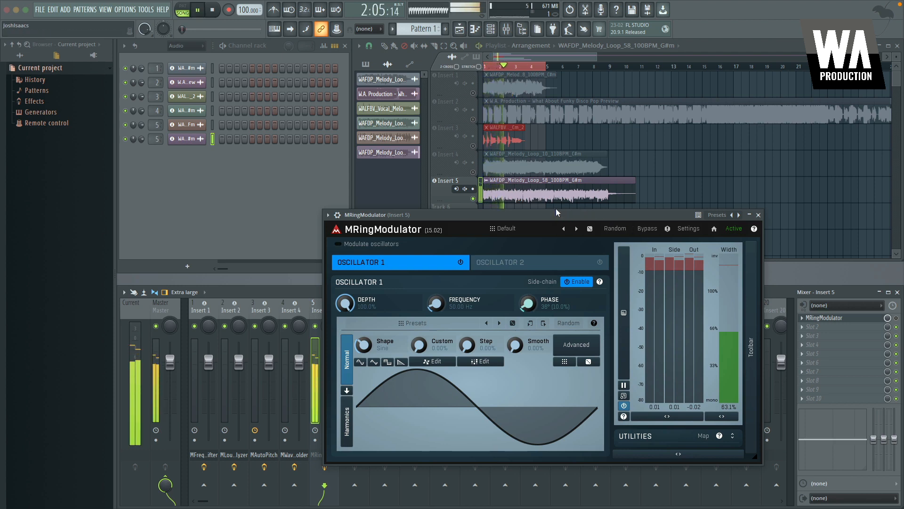
drag(562, 213, 593, 218)
key(space)
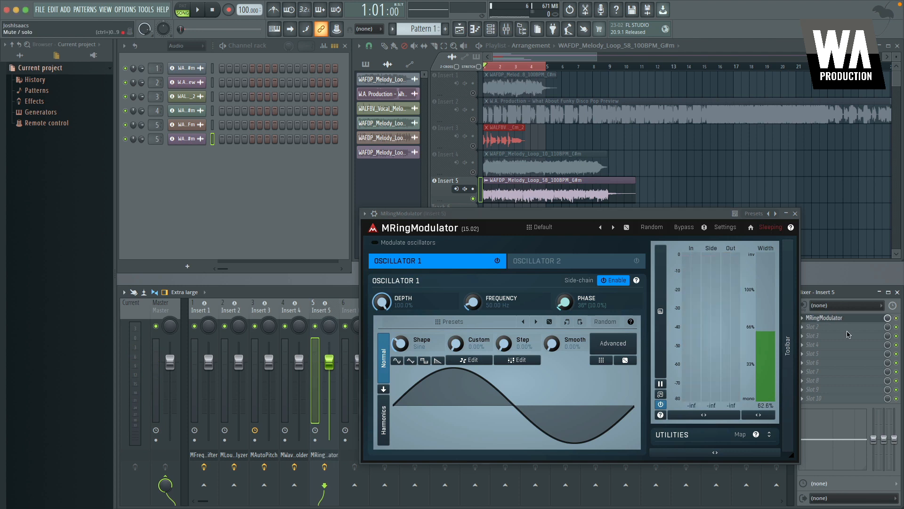
Play the melody loop through MRingModulator and audition the Treble, Techno, Clicking and Dark presets.
key(space)
click(532, 227)
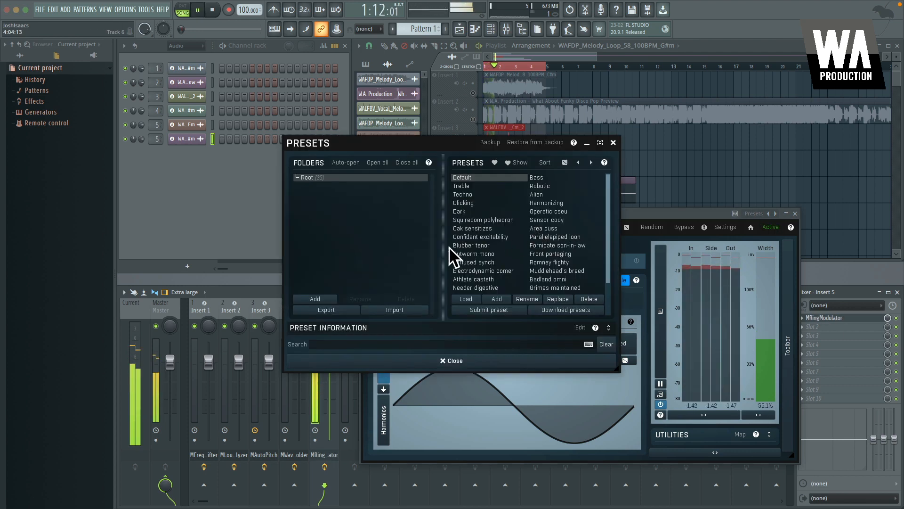
click(466, 186)
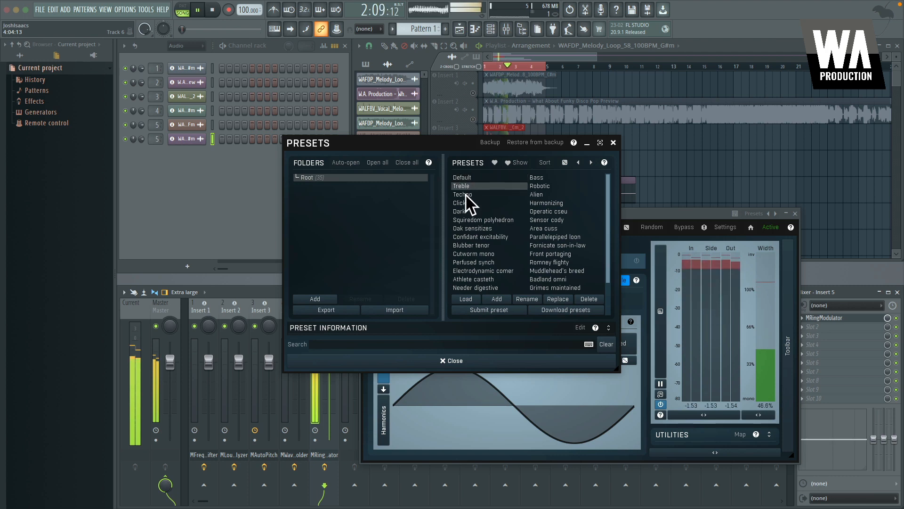
click(465, 195)
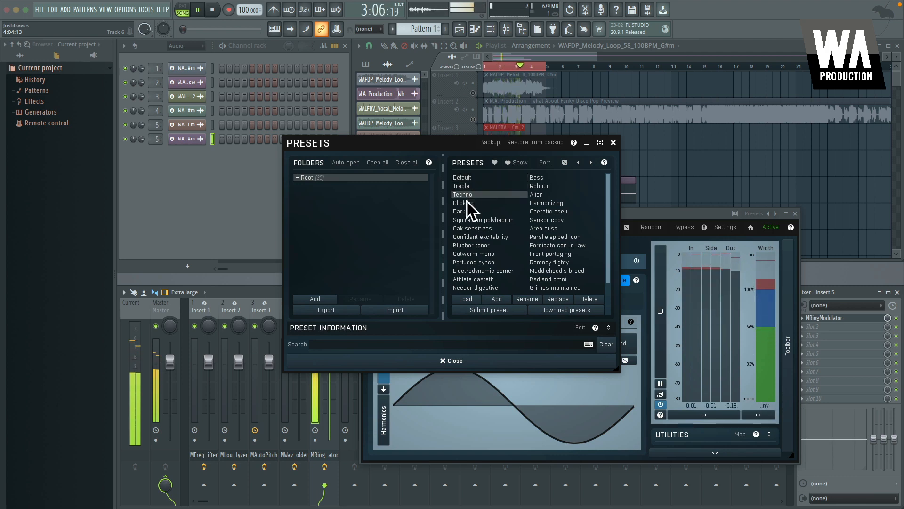
click(465, 203)
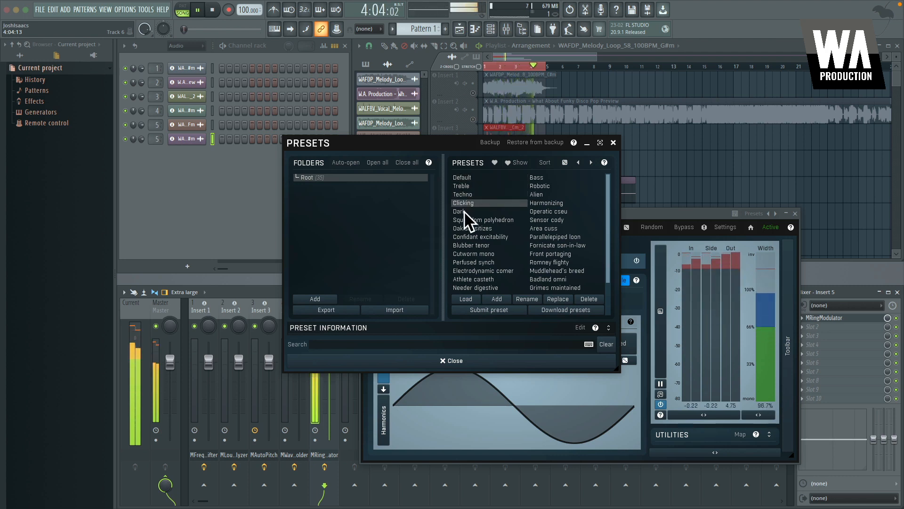
click(464, 212)
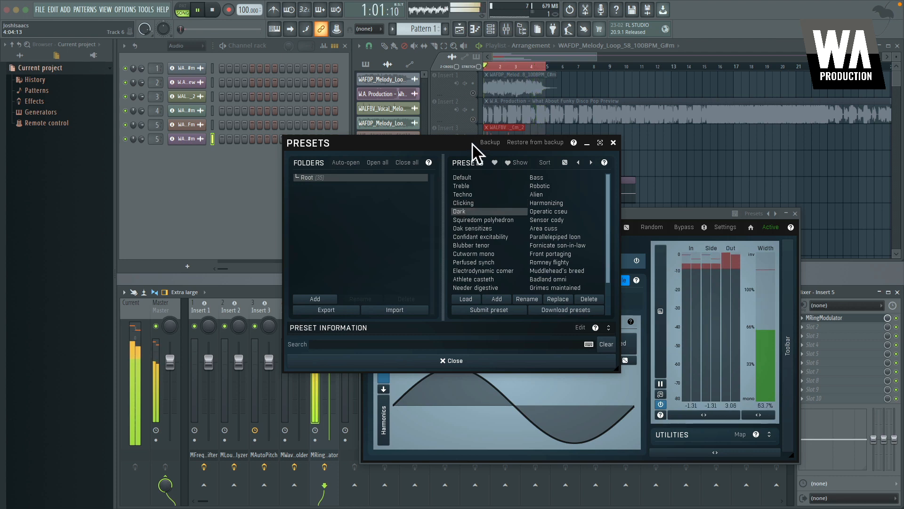
Move the preset browser off the plugin, audition Squiredom polyhedron and Oak sensitizes, load Confidant excitability, and stop playback.
drag(476, 151, 325, 113)
click(343, 183)
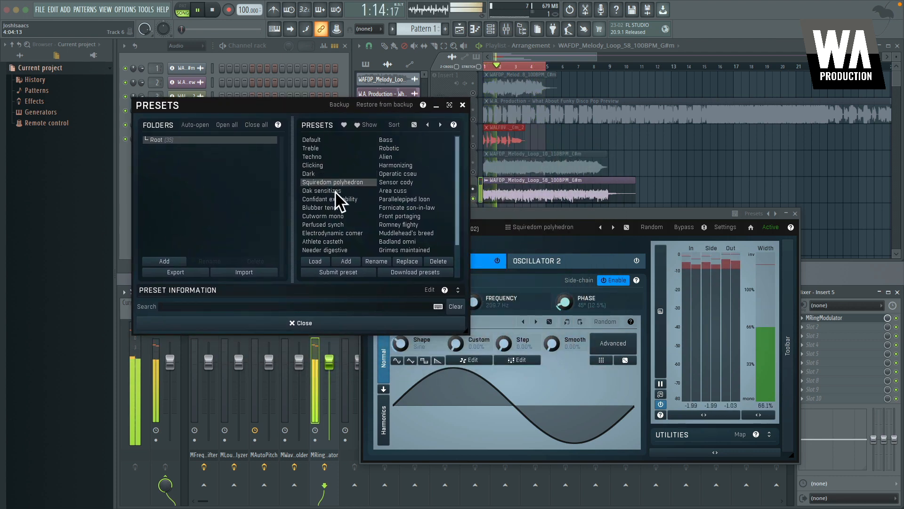
click(336, 191)
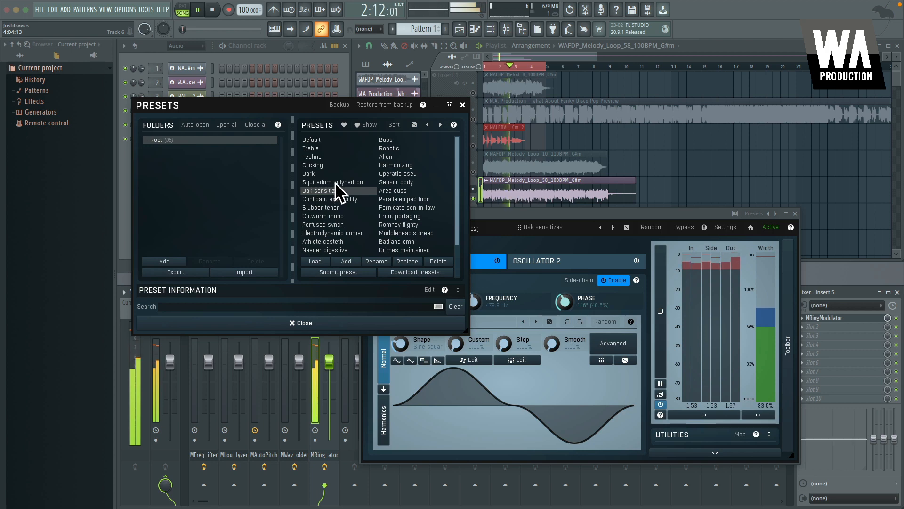
click(332, 199)
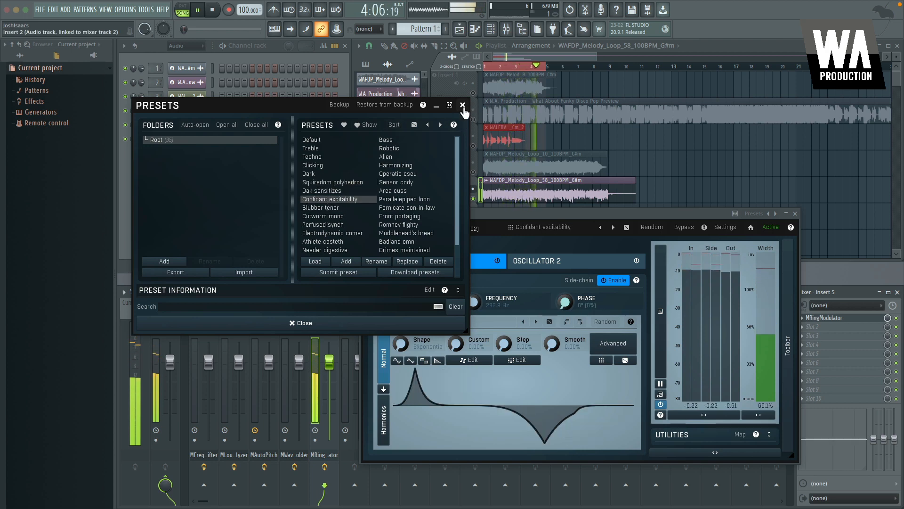
click(463, 104)
key(space)
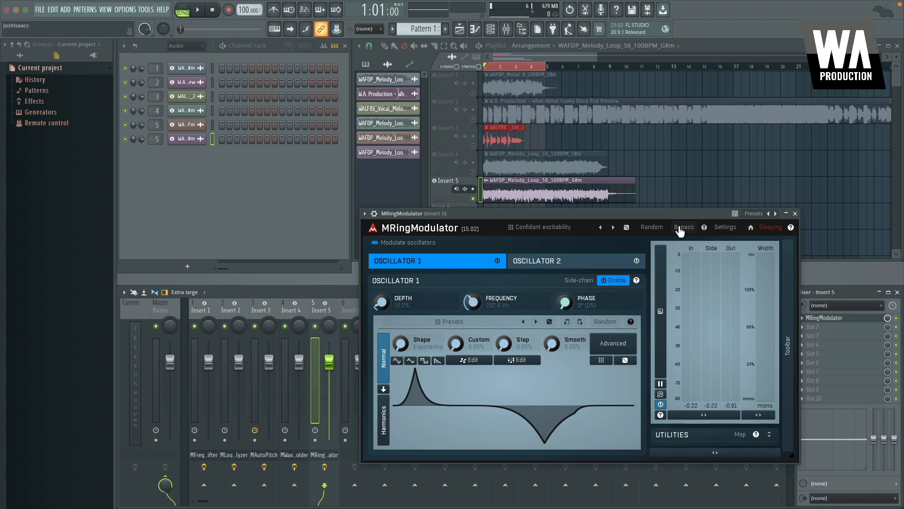
Compare the melody loop with MRingModulator bypassed and active, leaving the effect active.
click(684, 228)
key(space)
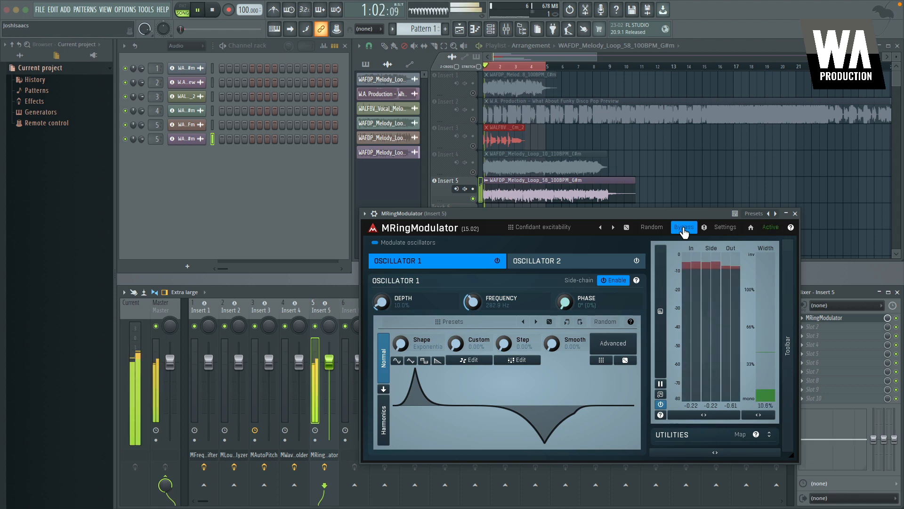
click(685, 228)
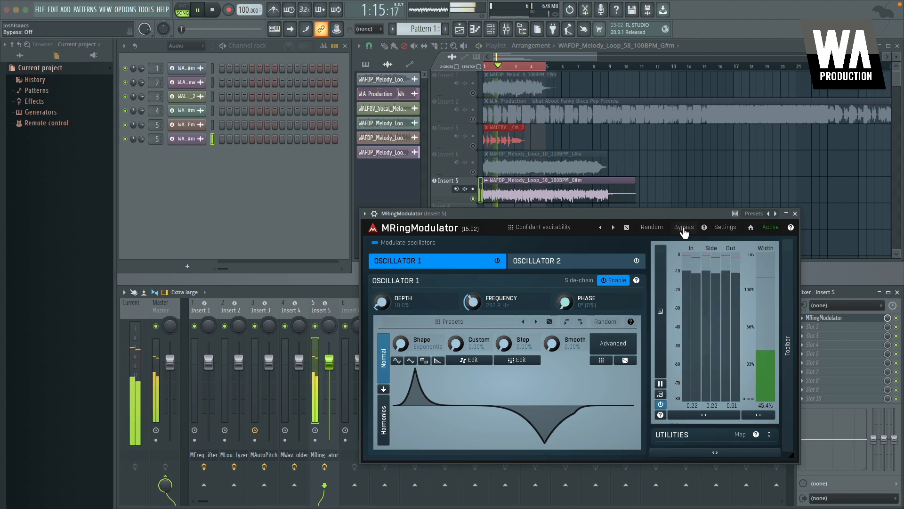
key(space)
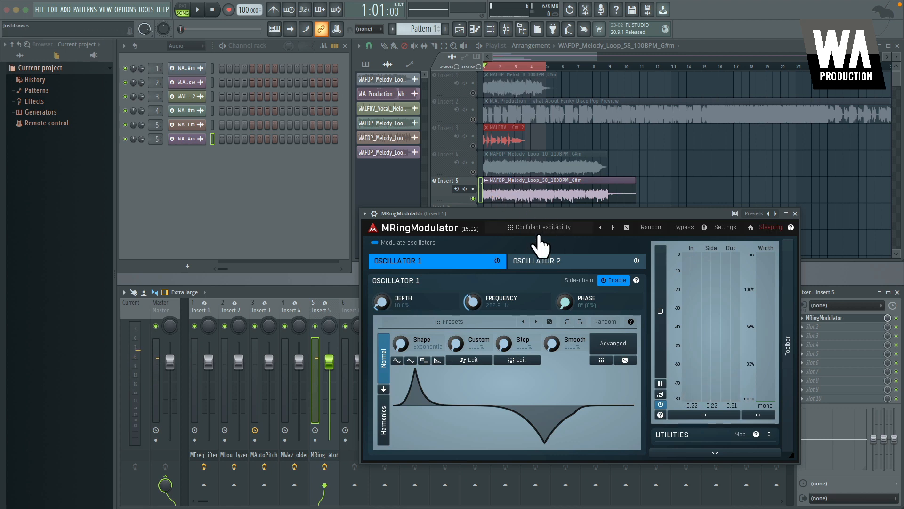
Play the loop while switching Oscillator 2 and Oscillator 1 off and back on to hear each one's contribution.
key(space)
click(636, 260)
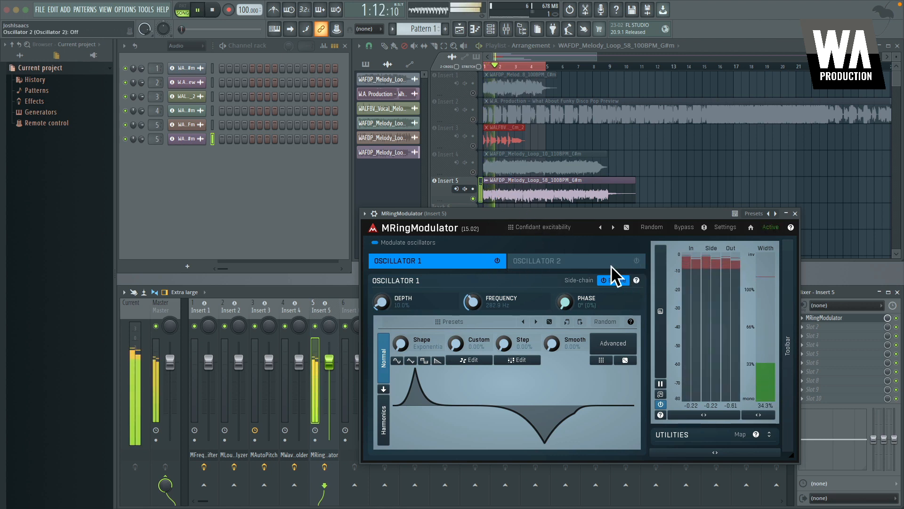
click(497, 260)
click(497, 260)
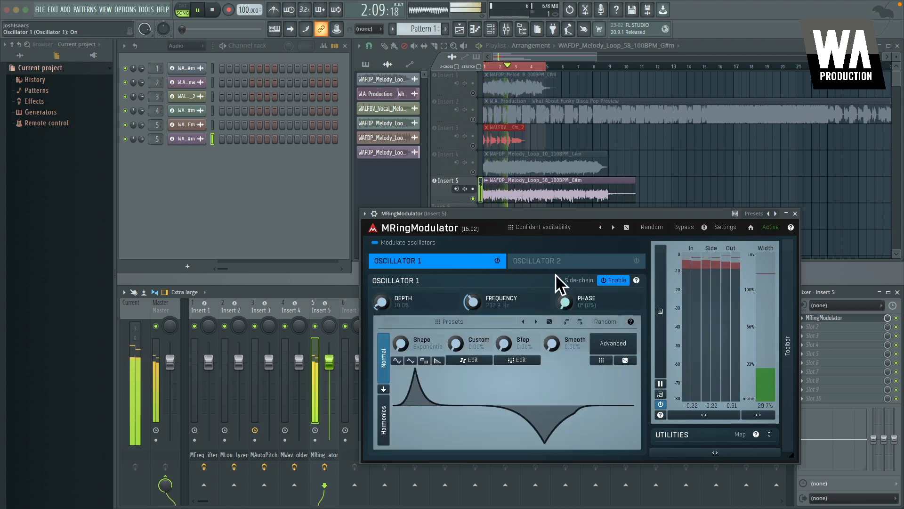
click(636, 260)
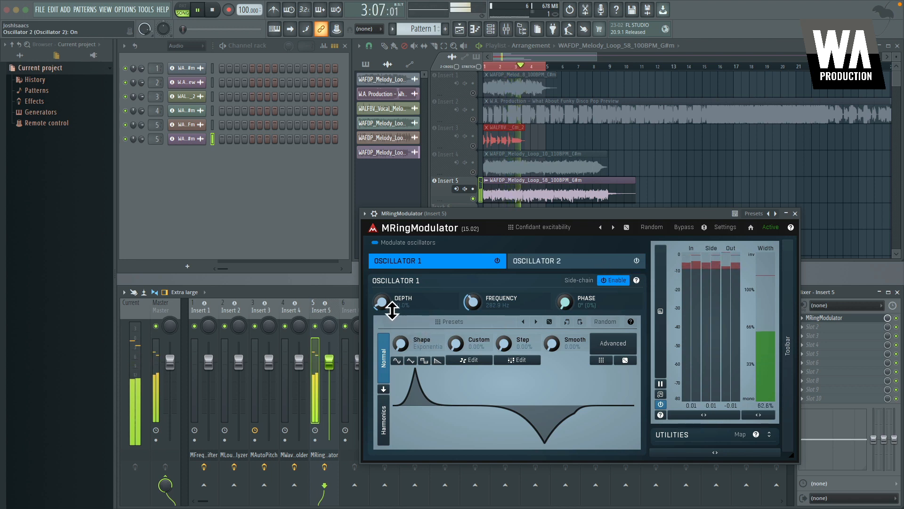
Adjust Oscillator 1's Depth, set Oscillator 2's Depth to 43.8%, and alter Oscillator 2's Shape, Custom, Step and Smooth amounts.
mouse_move(392, 311)
mouse_down()
mouse_move(393, 295)
mouse_move(382, 314)
mouse_up()
click(532, 263)
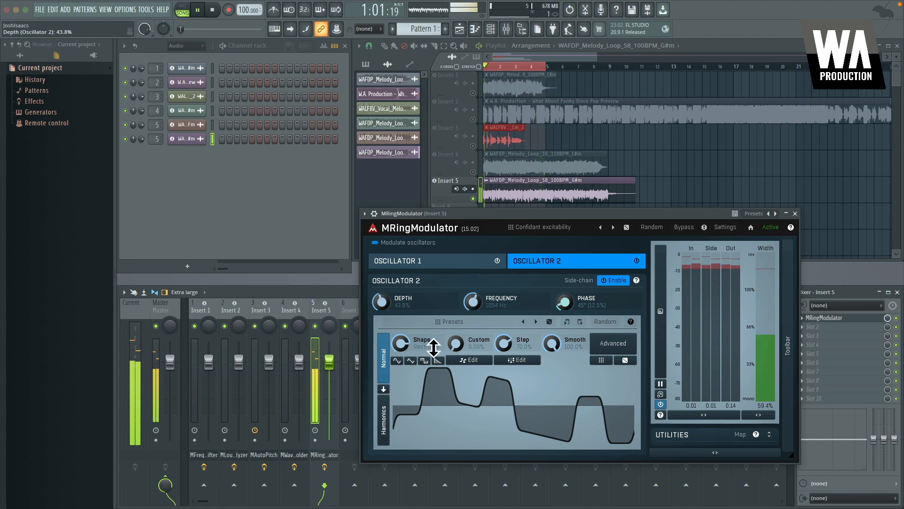
drag(434, 349, 567, 377)
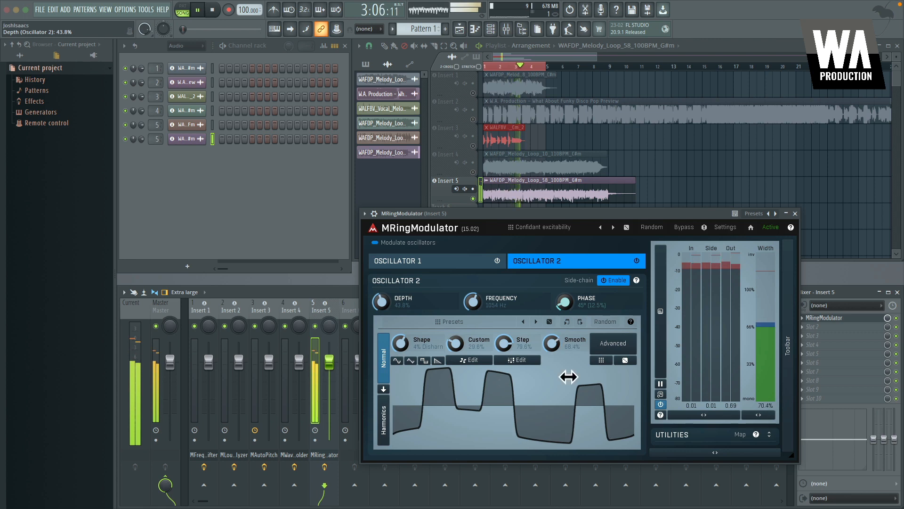
Randomize Oscillator 2's waveform, draw four level bars and two phase bars in its harmonics graphs, and stop playback.
click(631, 360)
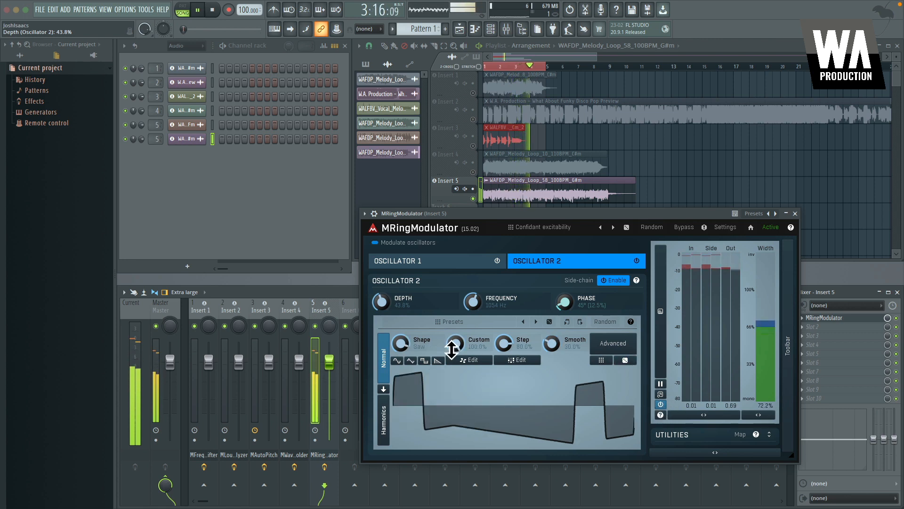
click(385, 426)
click(506, 370)
click(523, 359)
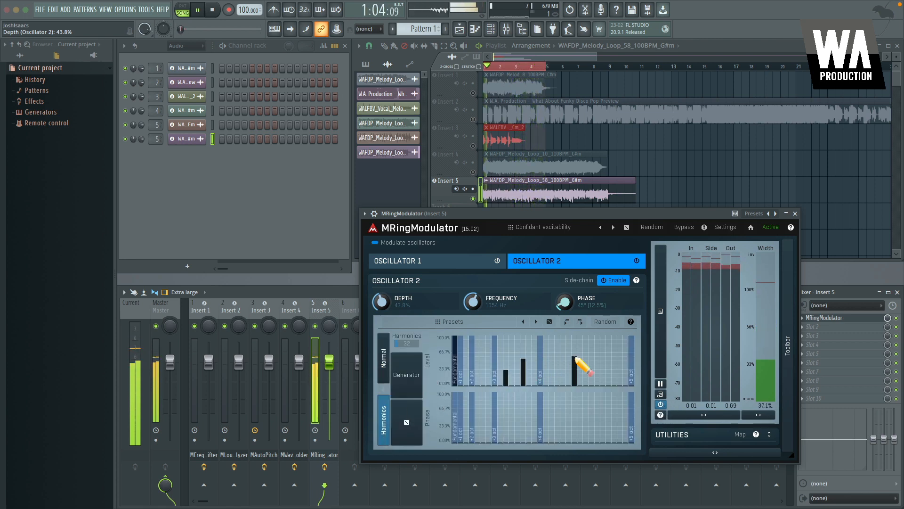
click(574, 356)
click(574, 415)
click(619, 417)
click(609, 371)
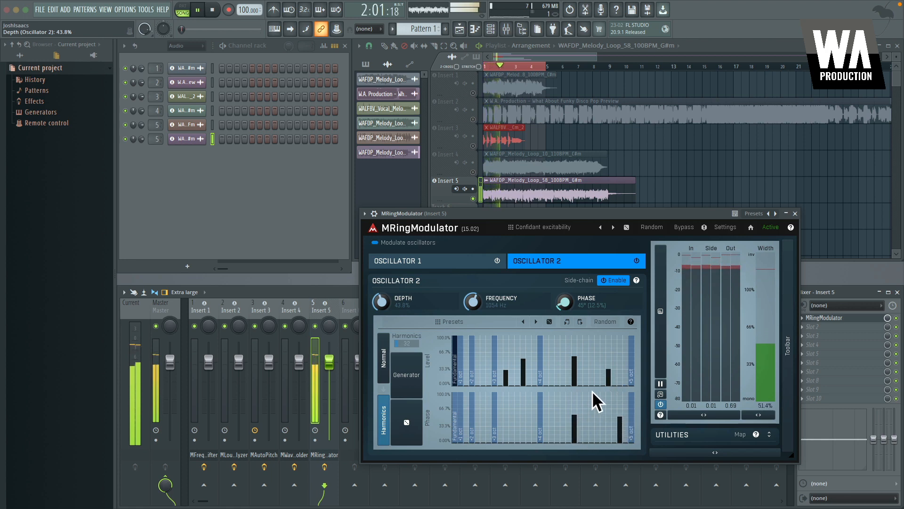
key(space)
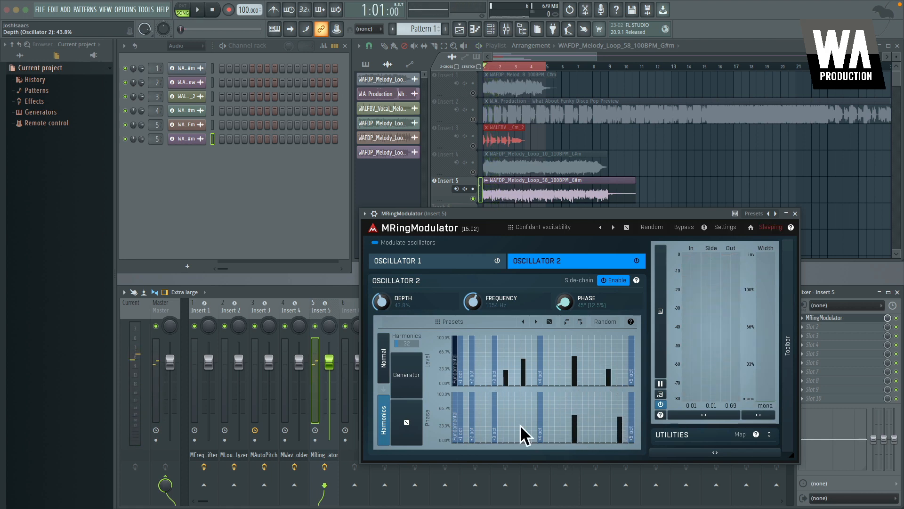
Randomize Oscillator 2's harmonics and, with the loop playing, set its Frequency to 321.4 Hz, Depth to 61.4% and Phase to 46.1%.
click(407, 423)
key(space)
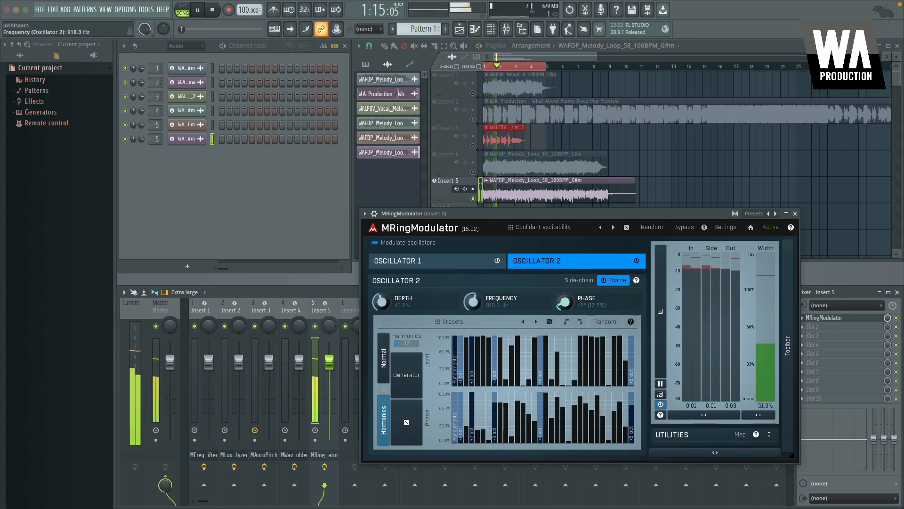
drag(472, 301, 472, 330)
drag(389, 308, 389, 287)
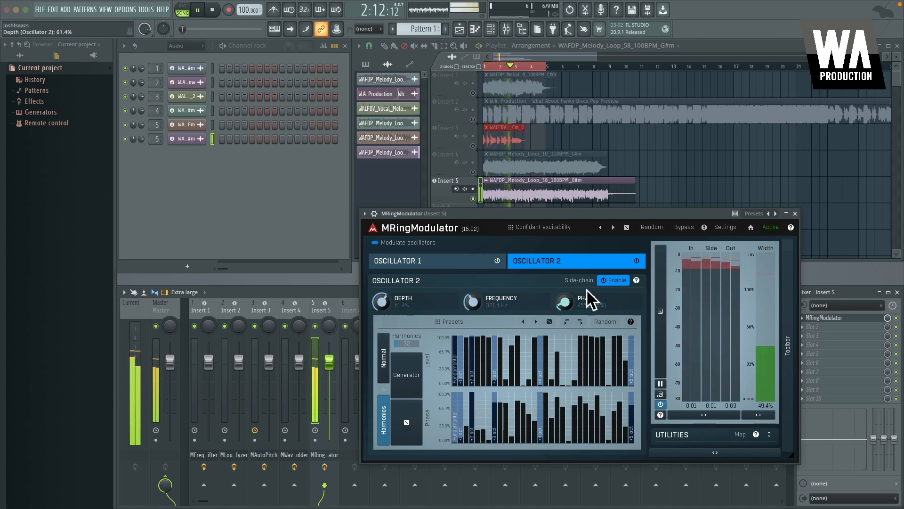
drag(565, 302, 565, 280)
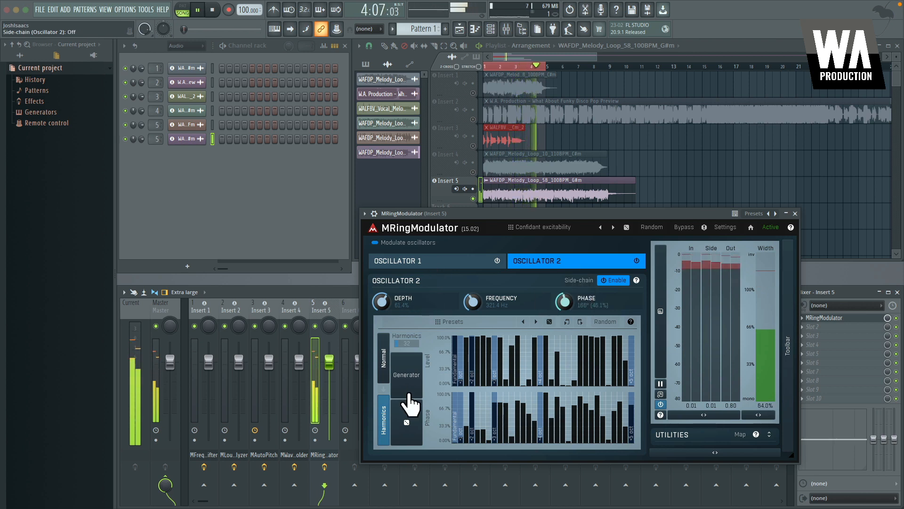
Show Oscillator 1, audition the random plugin preset Literary well-loved on the loop, and stop playback.
click(394, 260)
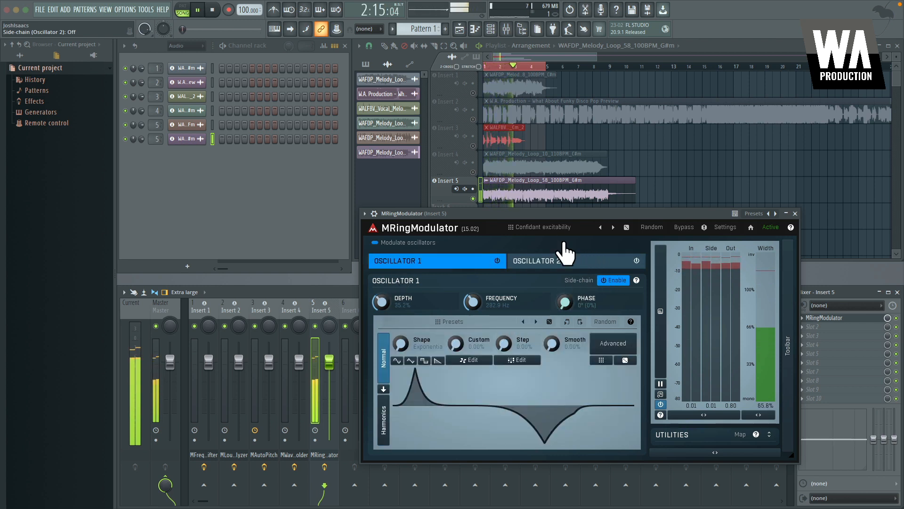
click(626, 227)
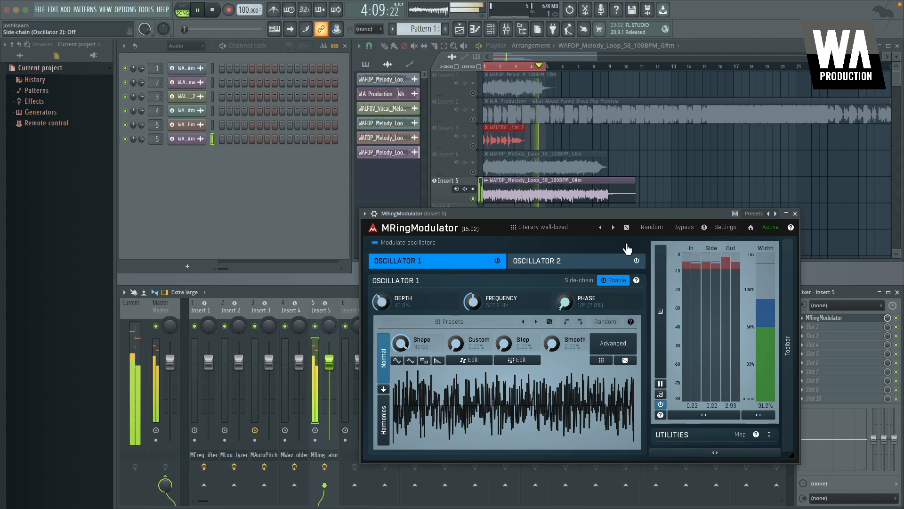
key(space)
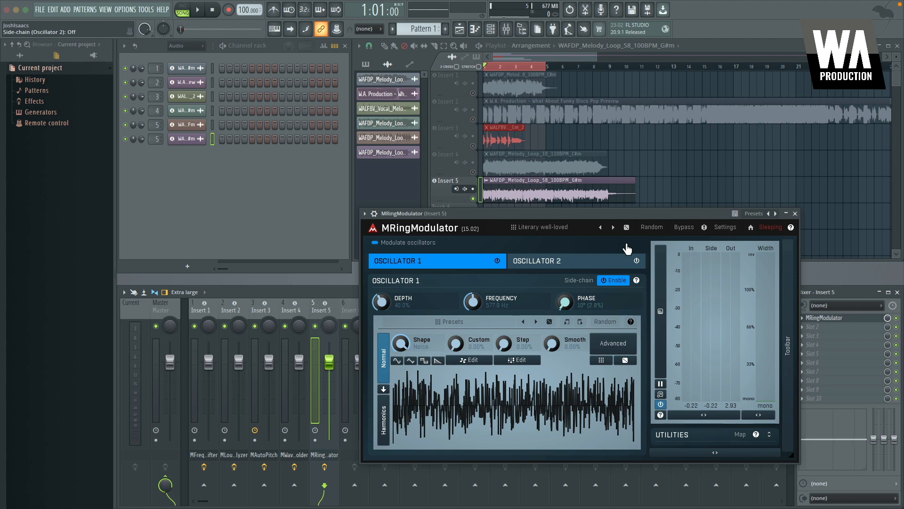
Move the MRingModulator window higher so that it overlaps the lower playlist tracks.
drag(616, 217, 610, 168)
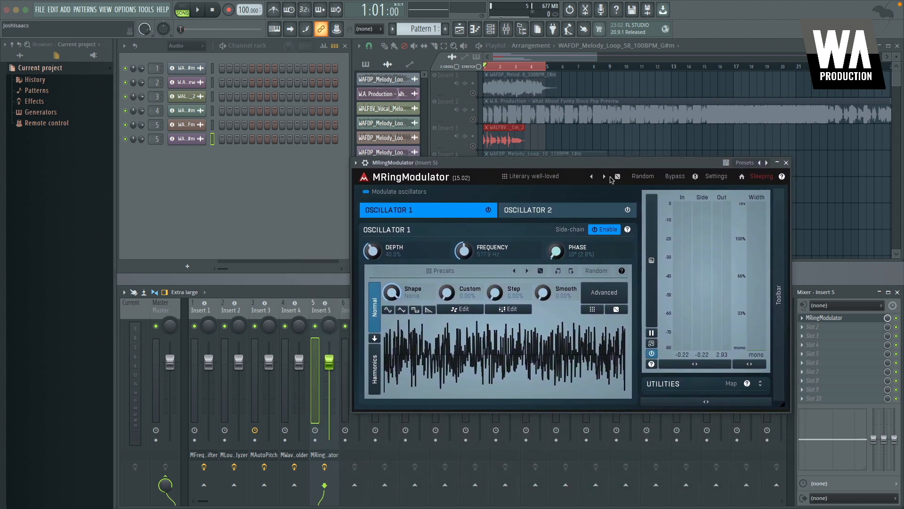
mouse_move(620, 166)
mouse_down()
mouse_move(669, 166)
mouse_move(624, 153)
mouse_up()
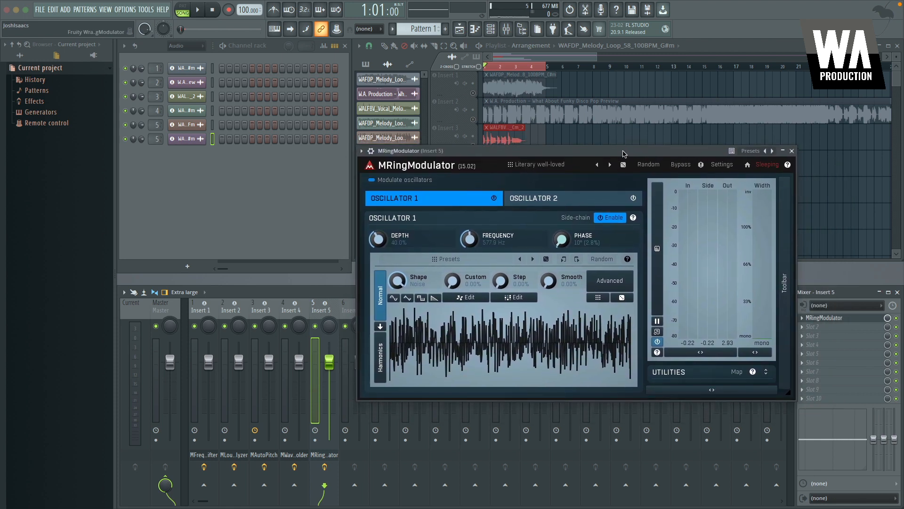